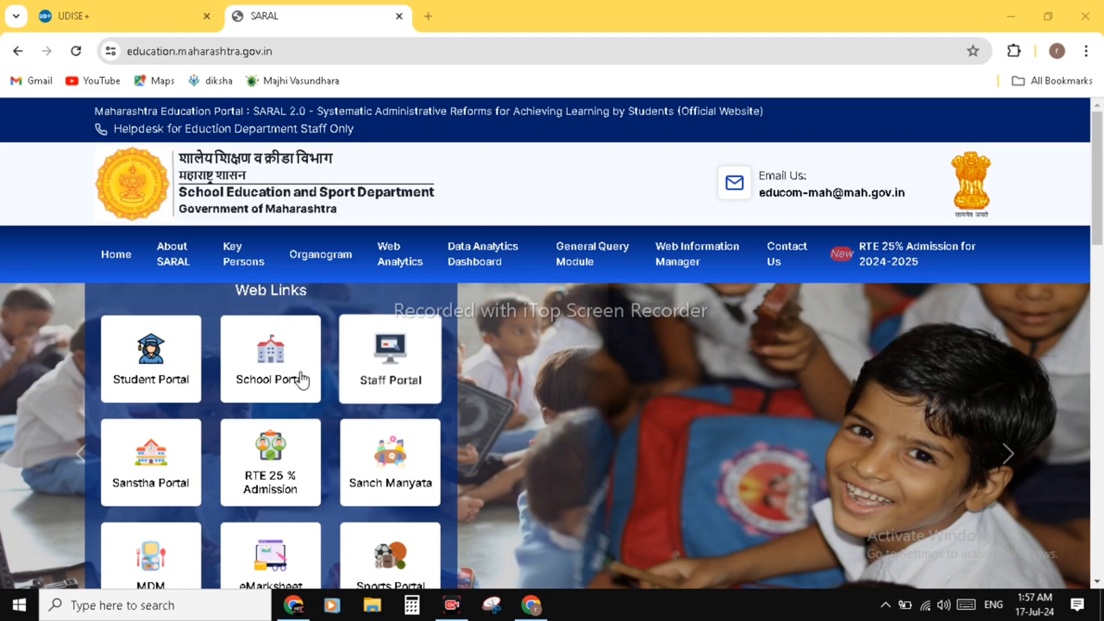
# Step: Open the Student Portal and bring up the 1st Standard To 8th Standard promotion statistics
pyautogui.click(161, 360)
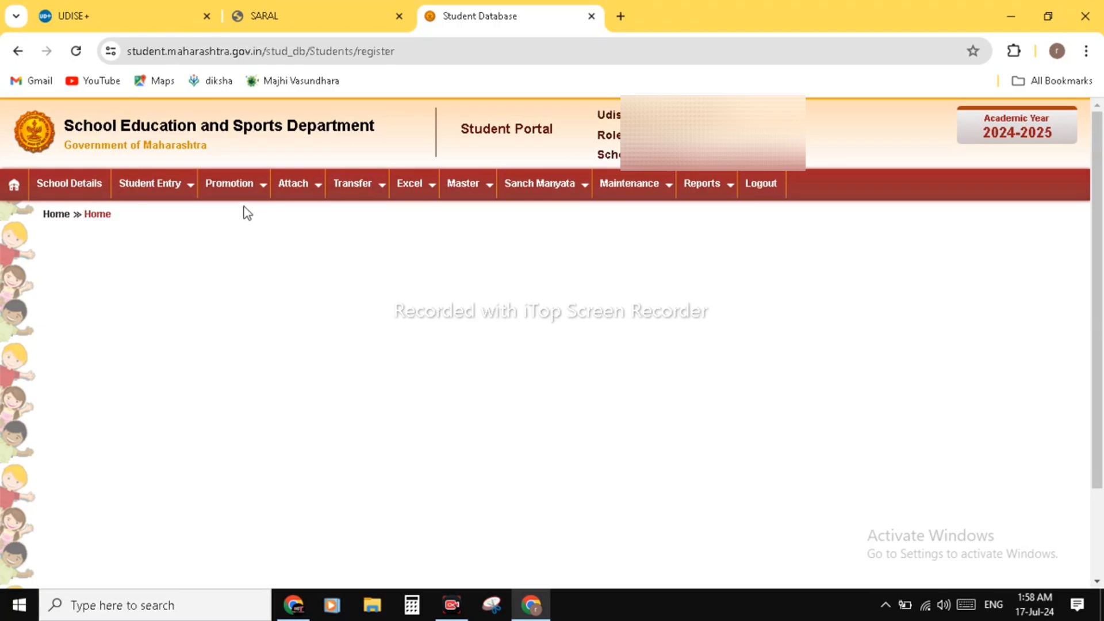
pyautogui.moveTo(241, 195)
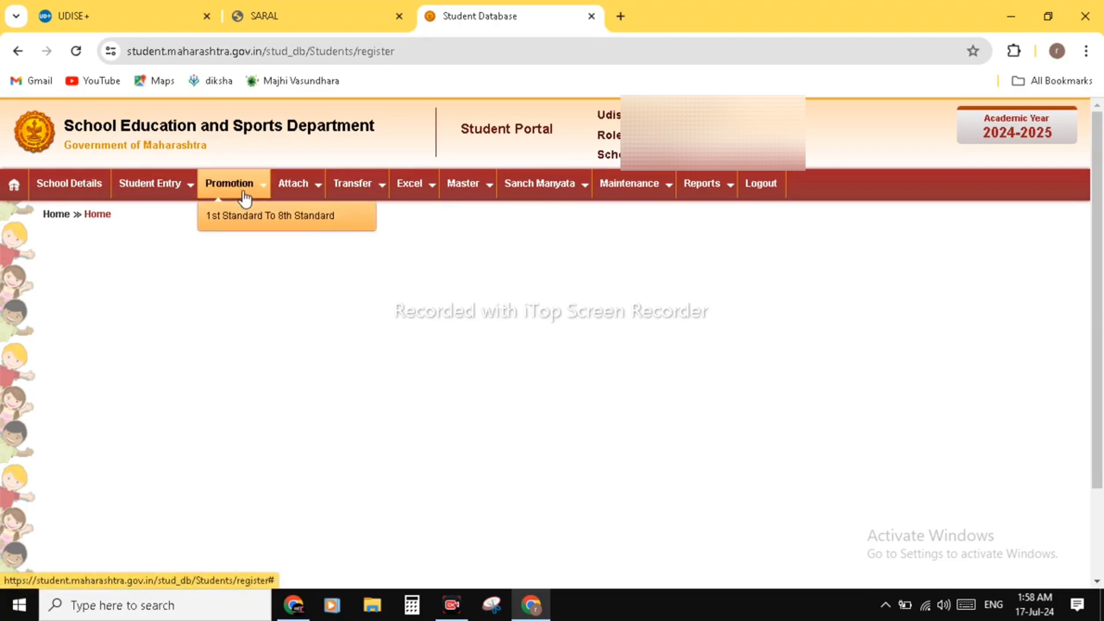
pyautogui.click(268, 223)
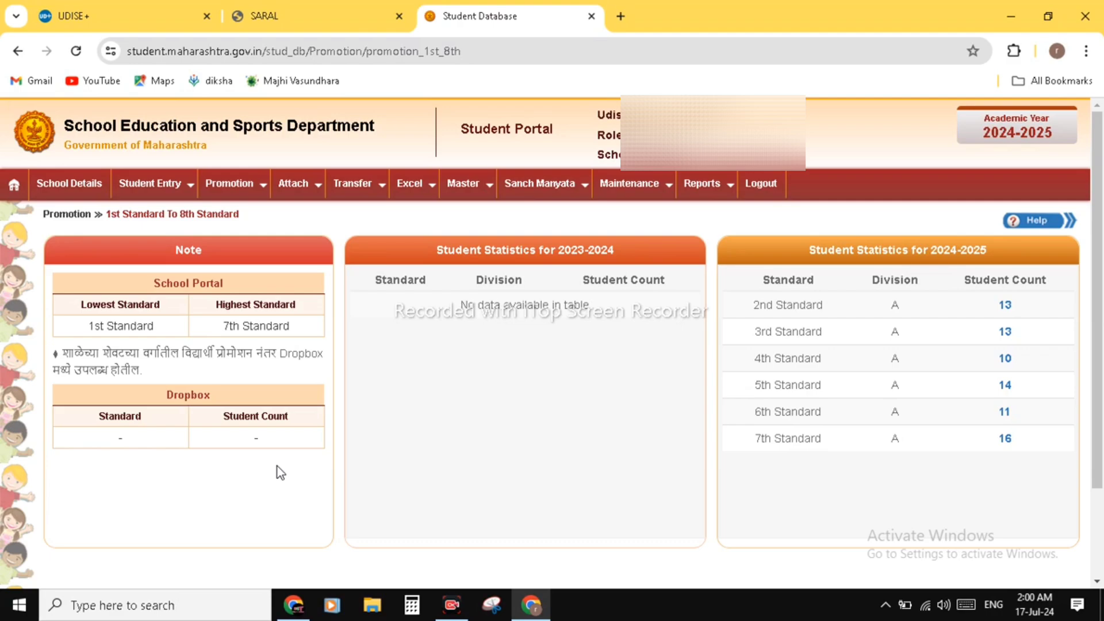
pyautogui.moveTo(295, 198)
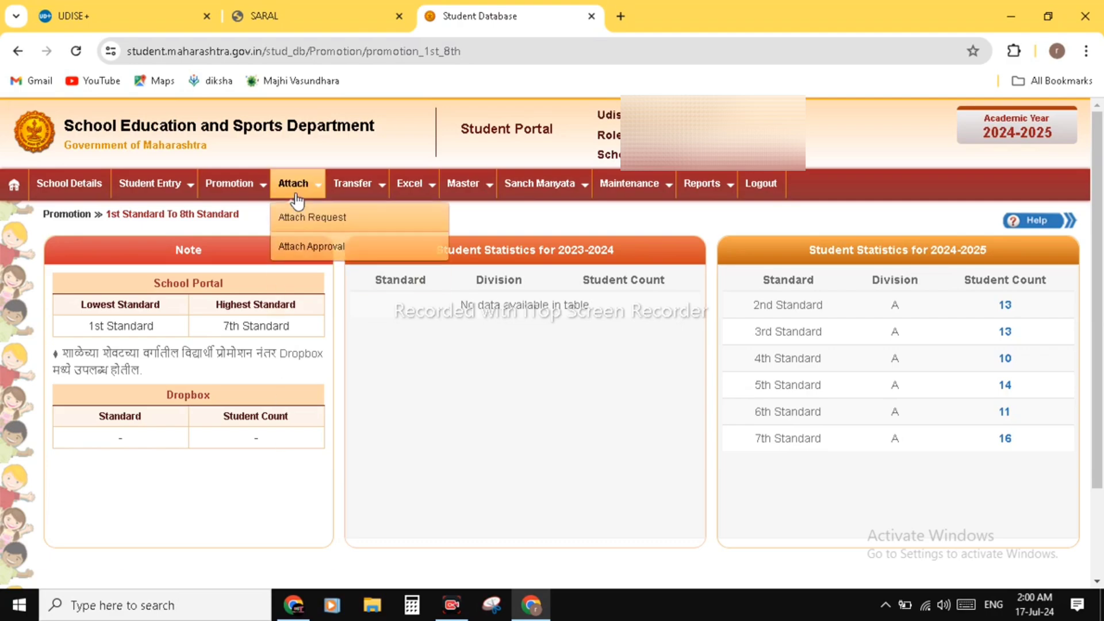
pyautogui.moveTo(354, 192)
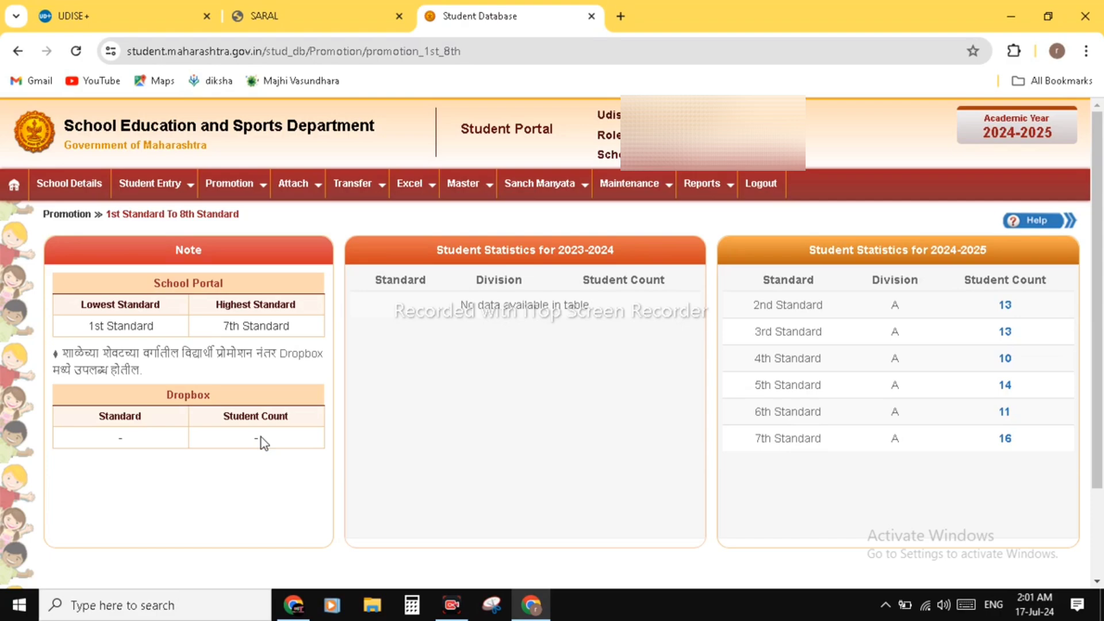
pyautogui.click(306, 188)
pyautogui.moveTo(373, 190)
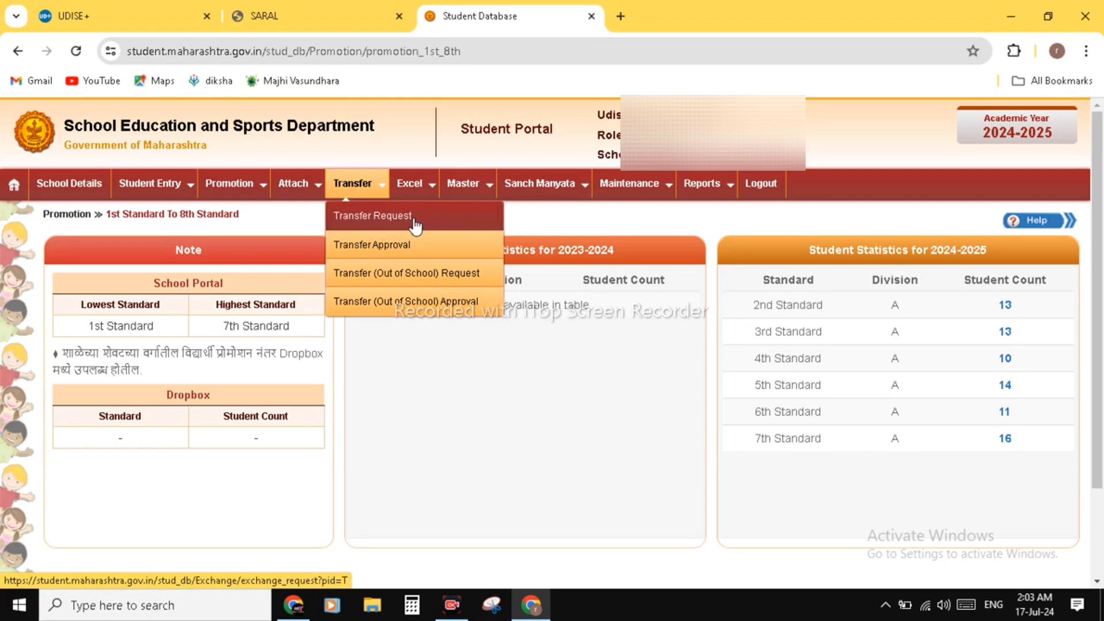
pyautogui.moveTo(290, 188)
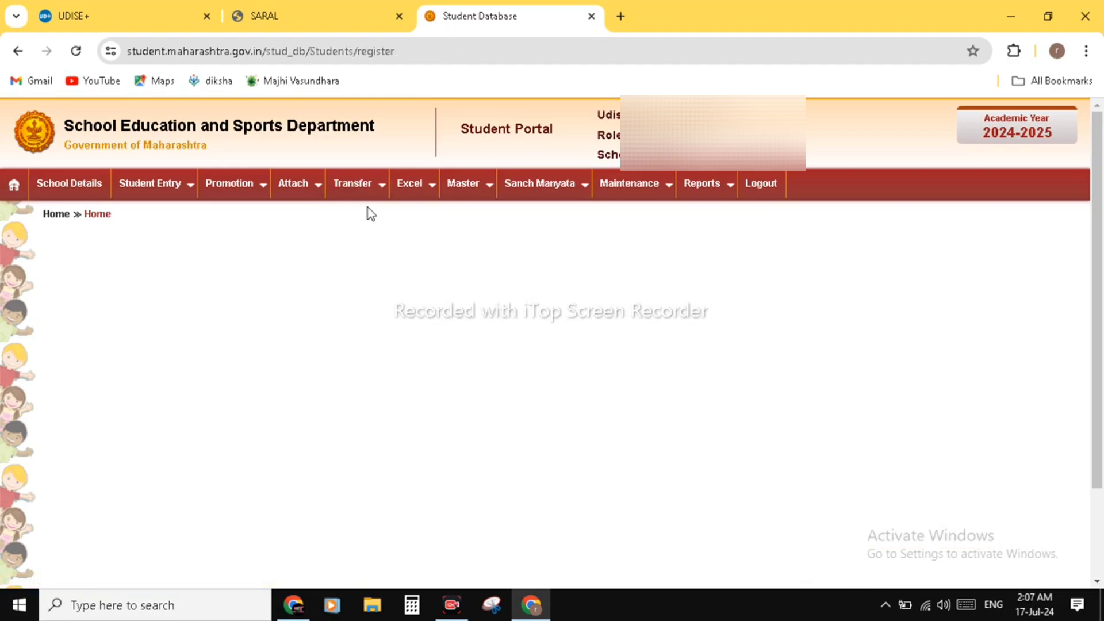
pyautogui.moveTo(362, 198)
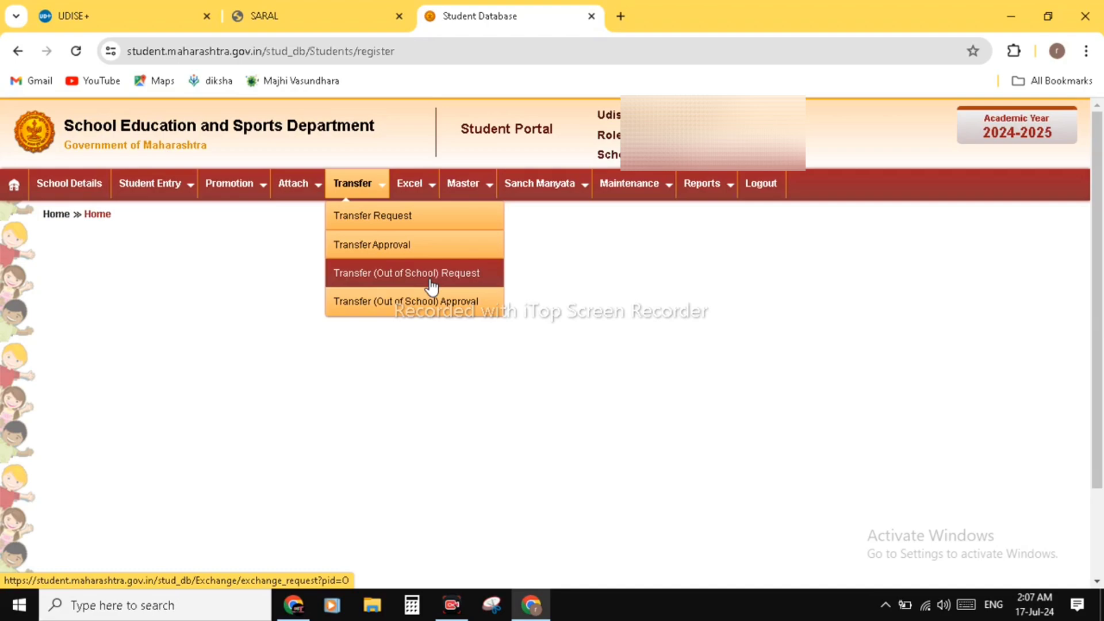
# Step: Open the Attach Request form and acknowledge the notice about request approval
pyautogui.moveTo(306, 191)
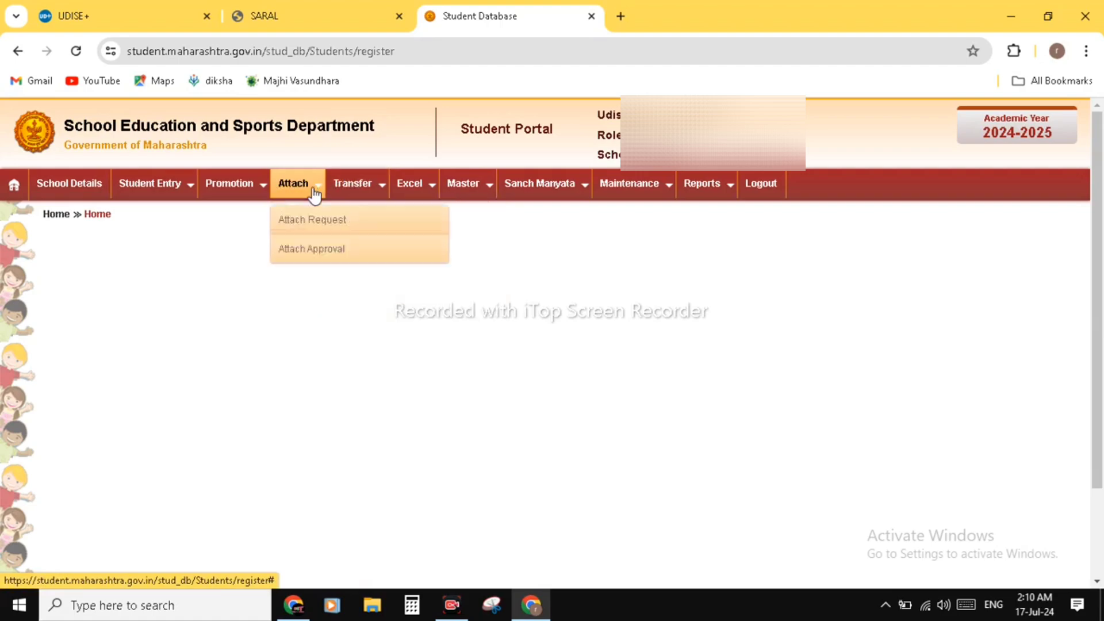
pyautogui.click(342, 221)
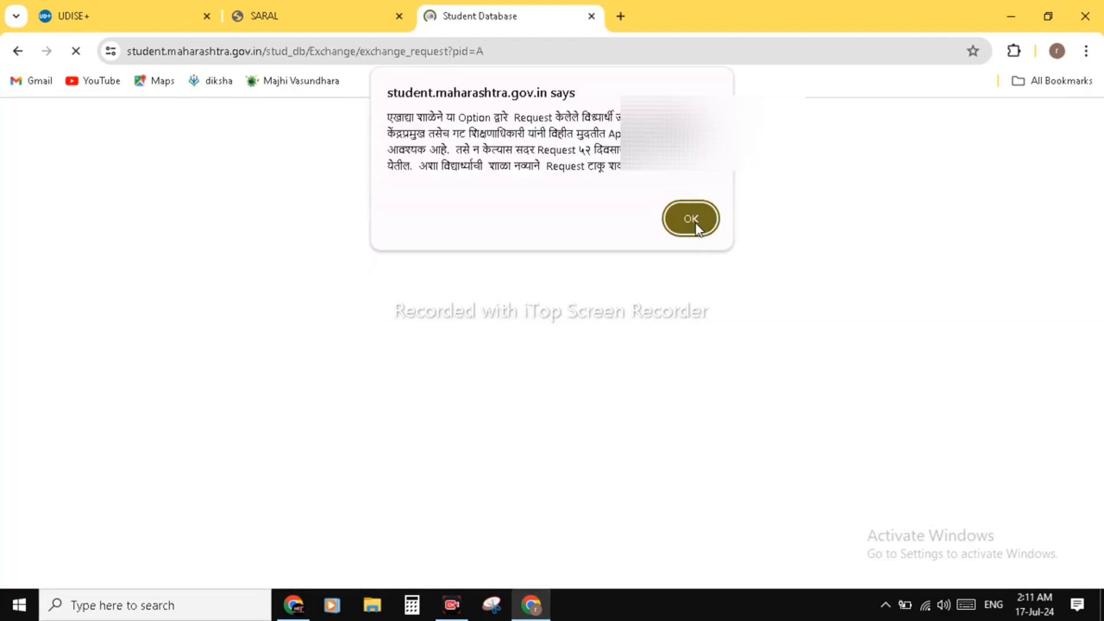
pyautogui.click(694, 224)
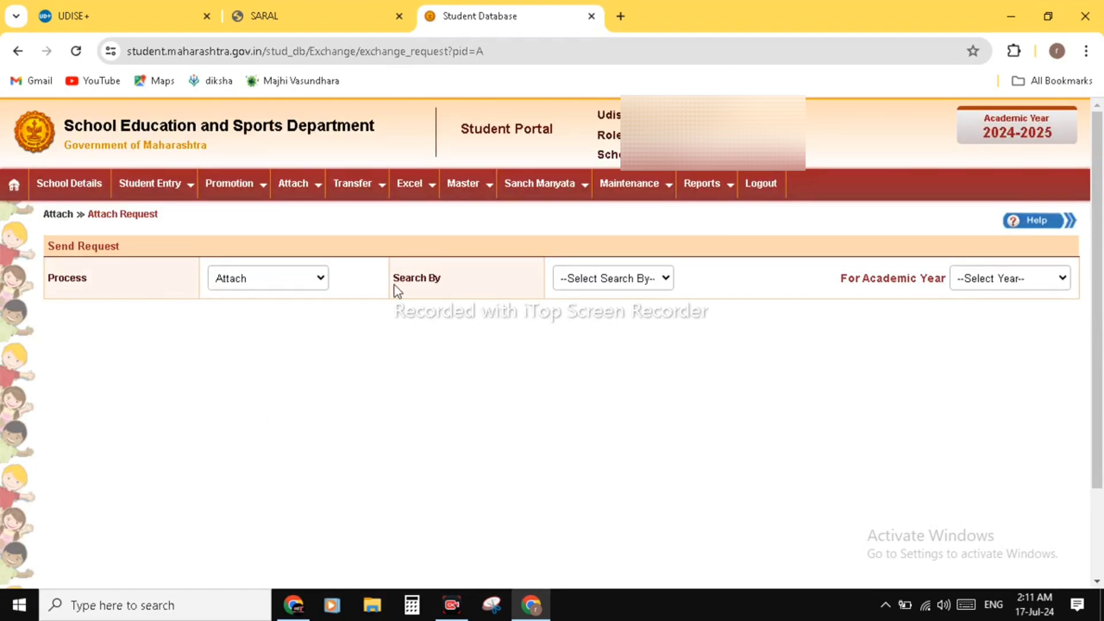
# Step: Set the attach request to search by School UDISE or Name for academic year 2024-2025, and enter the previous school's UDISE code
pyautogui.click(623, 282)
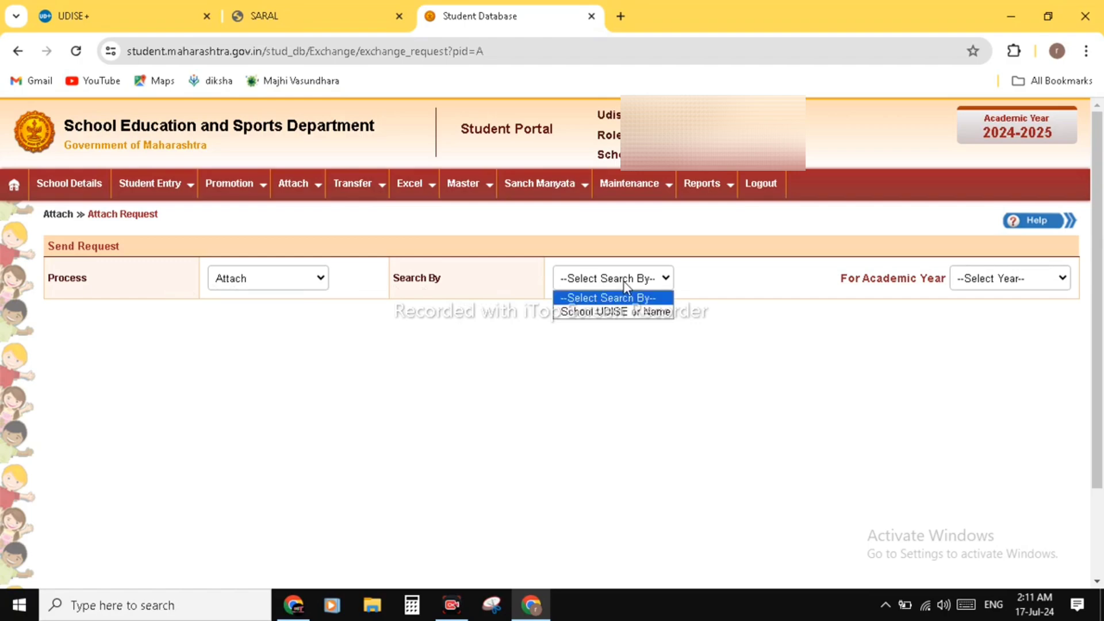
pyautogui.click(639, 315)
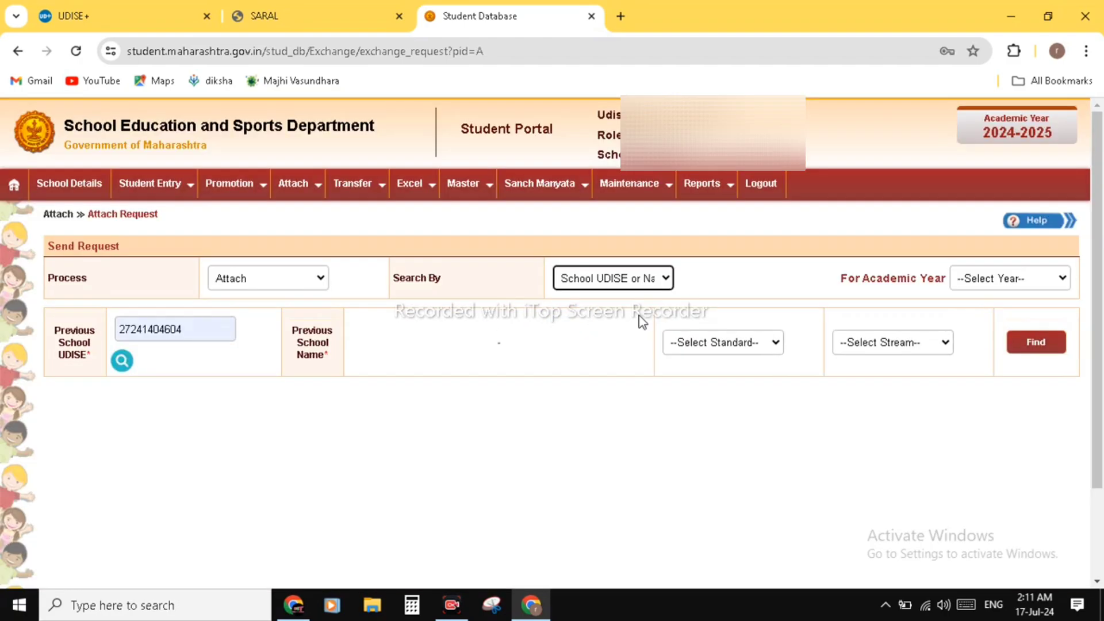
pyautogui.click(1019, 281)
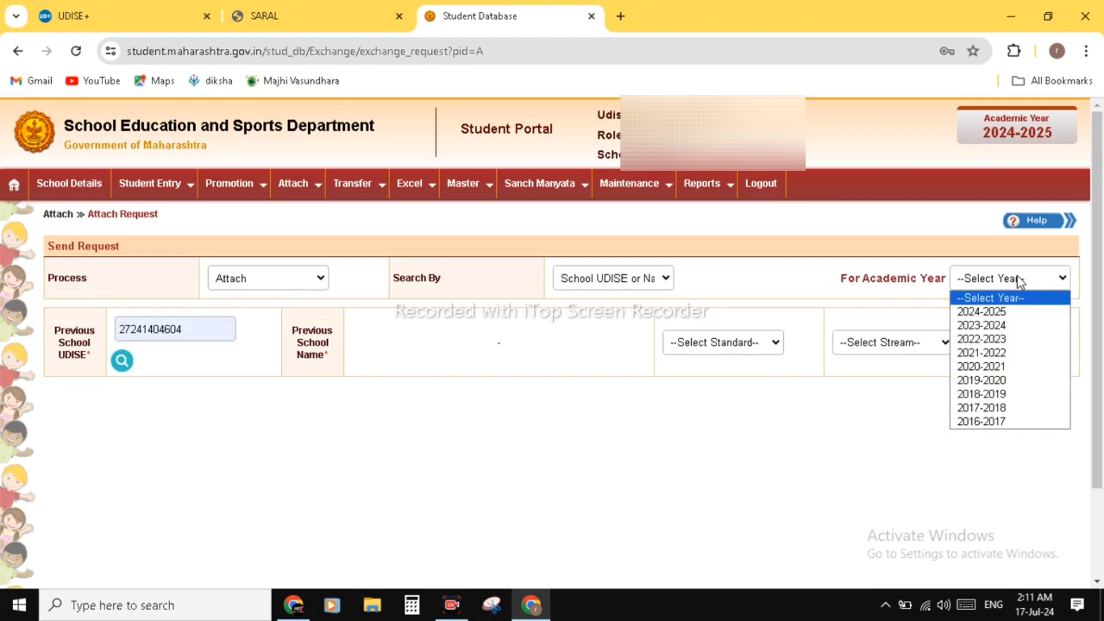
pyautogui.click(1010, 313)
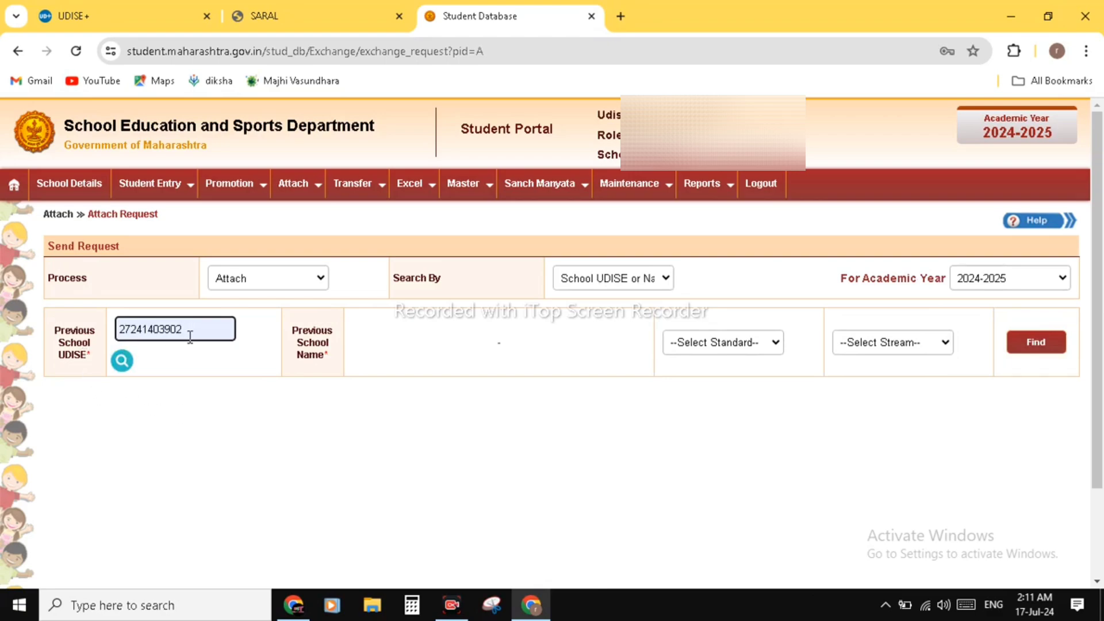
pyautogui.click(285, 440)
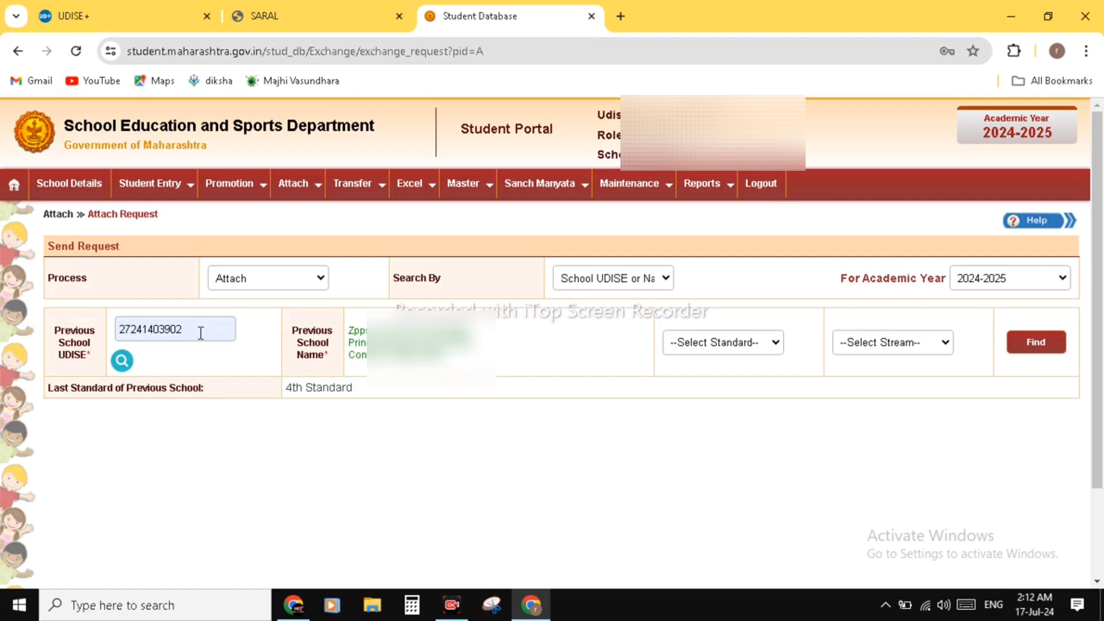
pyautogui.click(127, 368)
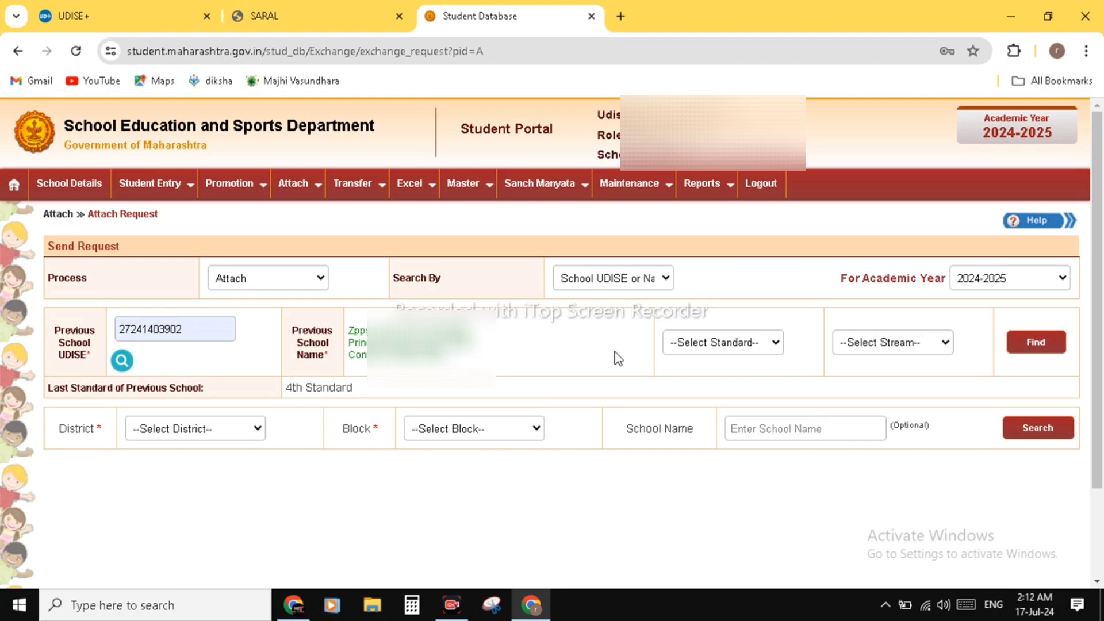
# Step: Find the previous school's students for 5th Standard with the stream Not Applicable
pyautogui.click(761, 352)
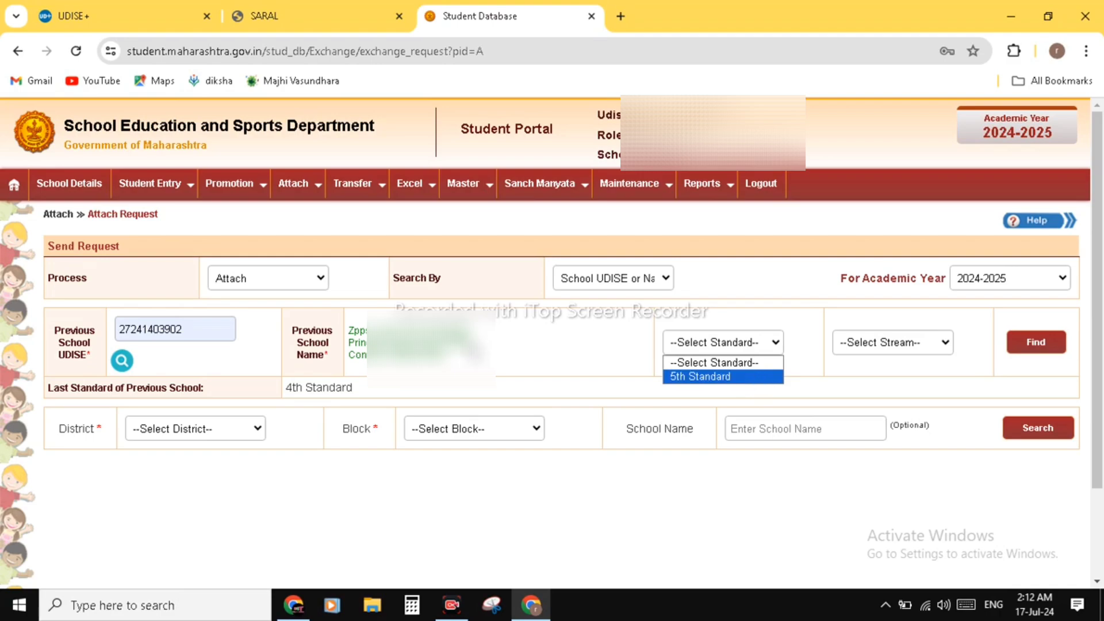
pyautogui.click(747, 376)
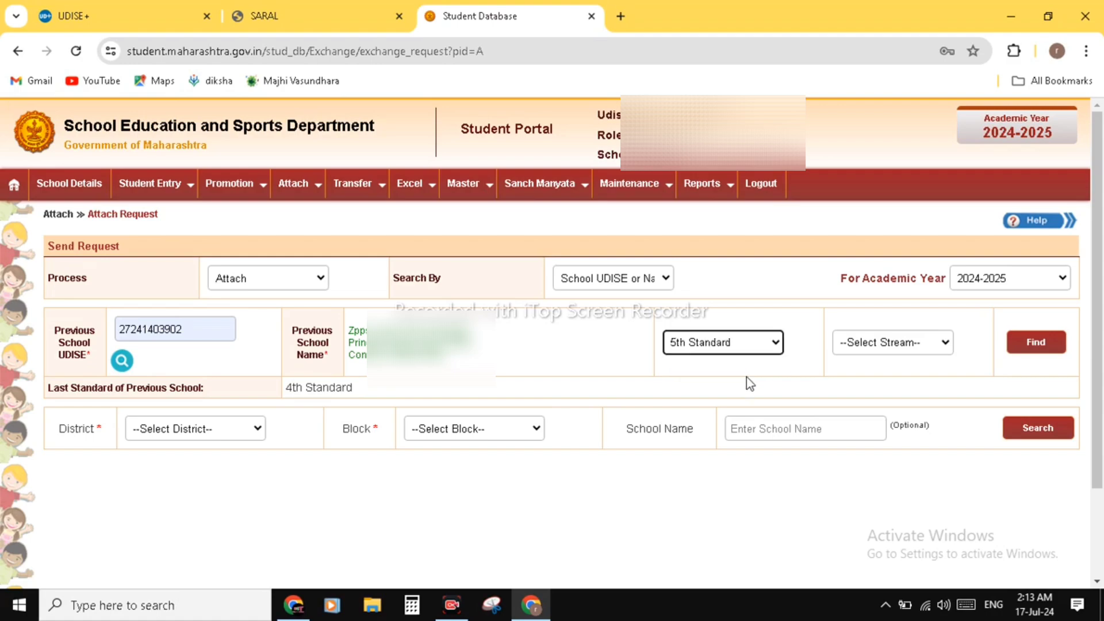
pyautogui.click(946, 341)
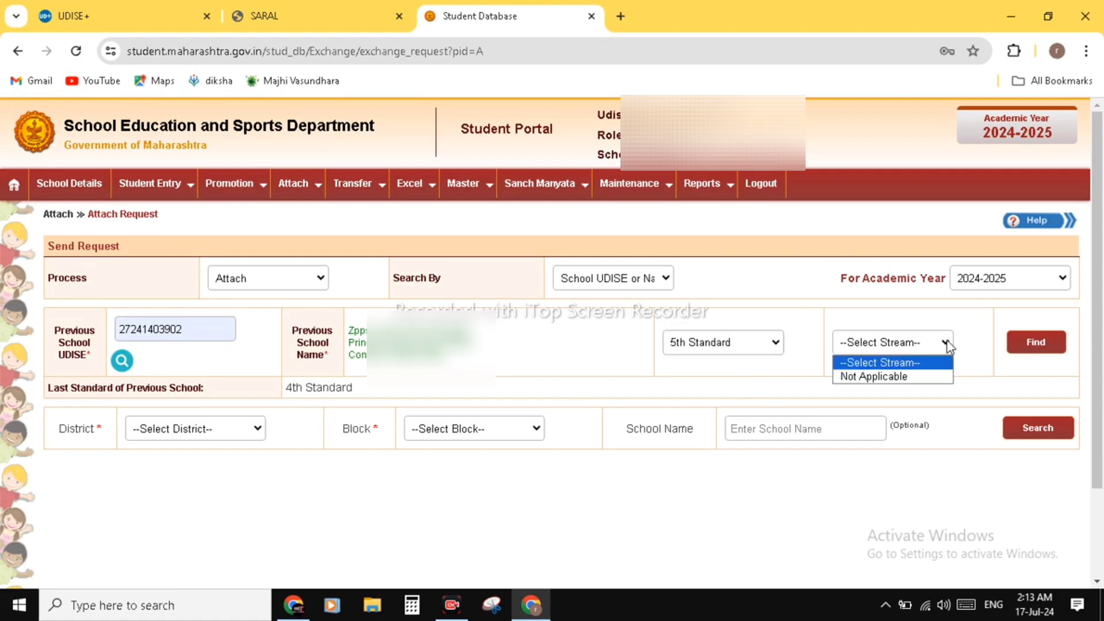
pyautogui.click(902, 376)
pyautogui.click(1038, 351)
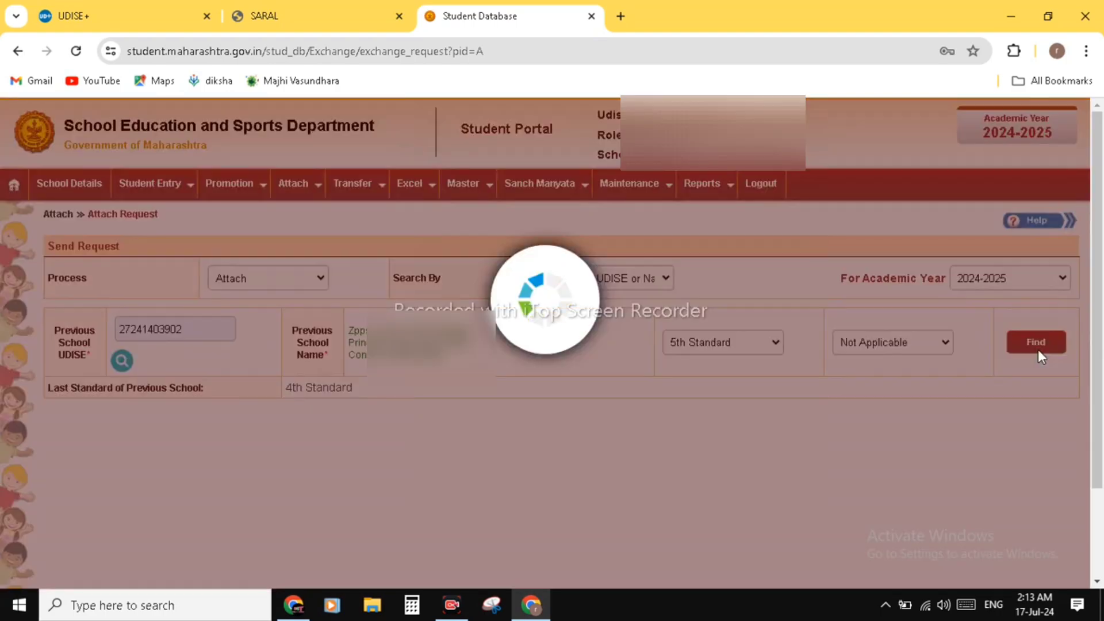
# Step: Select both listed students for the attach request and set their standard to 5th Standard
pyautogui.scroll(-5, 776, 363)
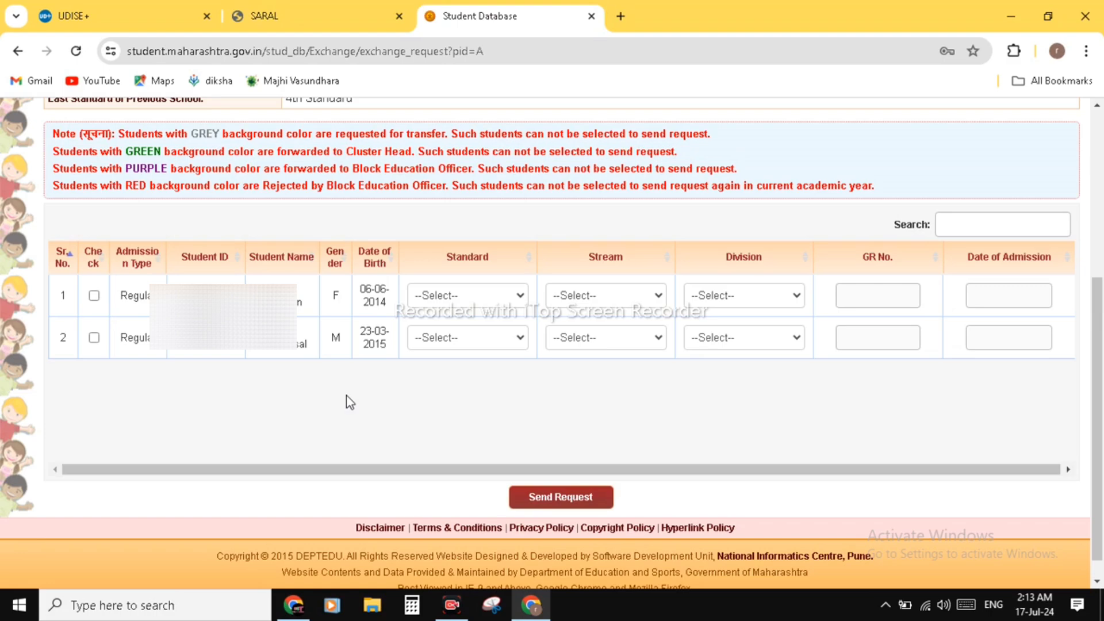
pyautogui.click(94, 296)
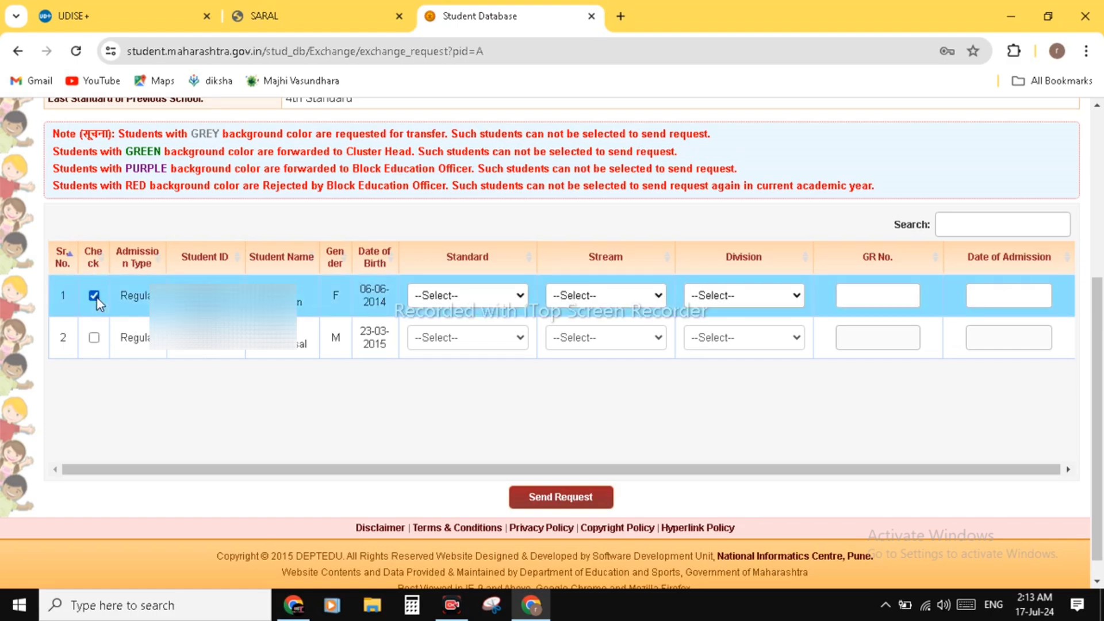
pyautogui.click(95, 337)
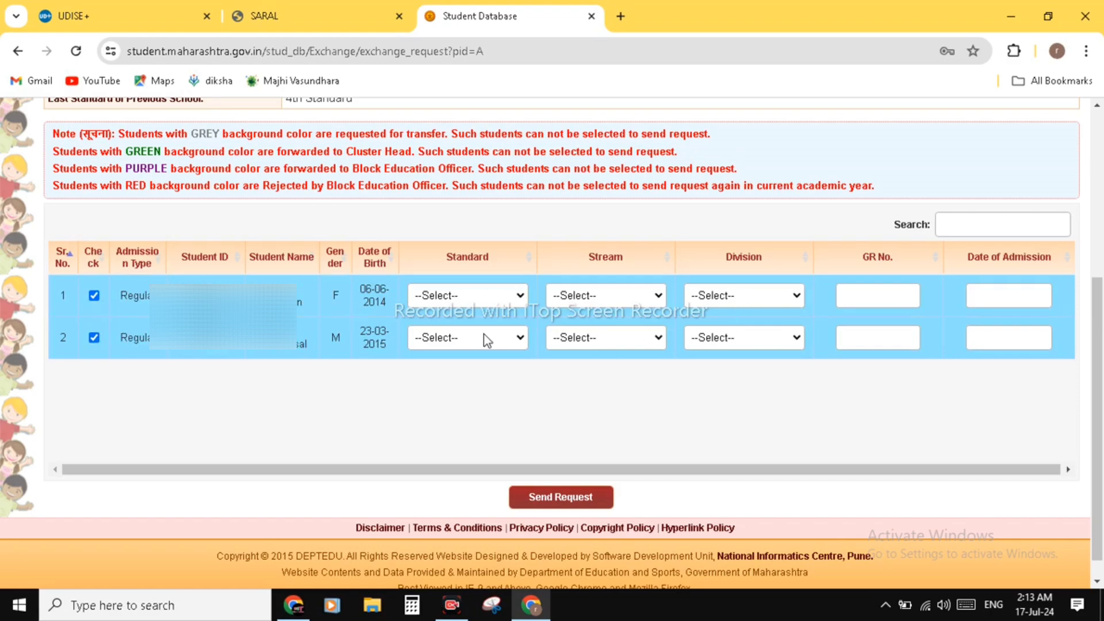
pyautogui.click(516, 298)
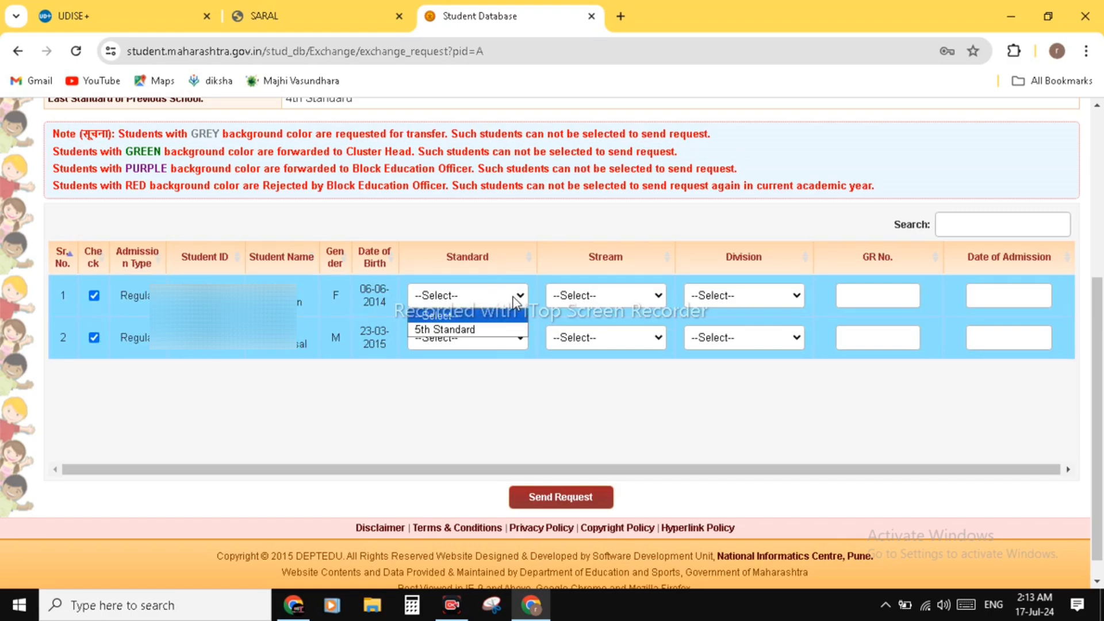
pyautogui.click(487, 329)
pyautogui.click(511, 339)
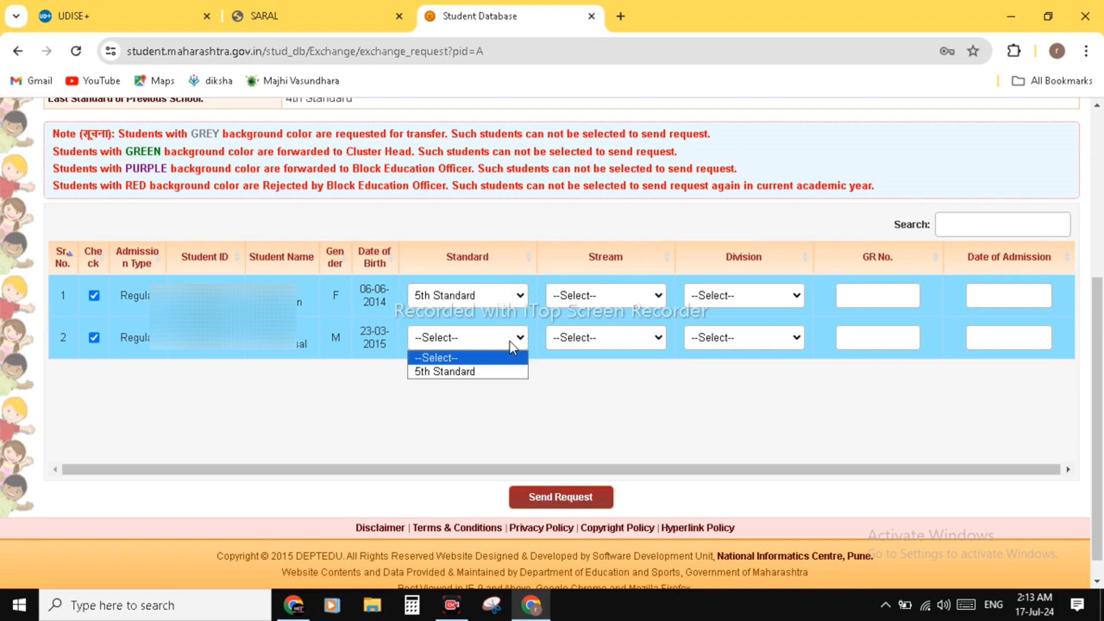
pyautogui.click(484, 372)
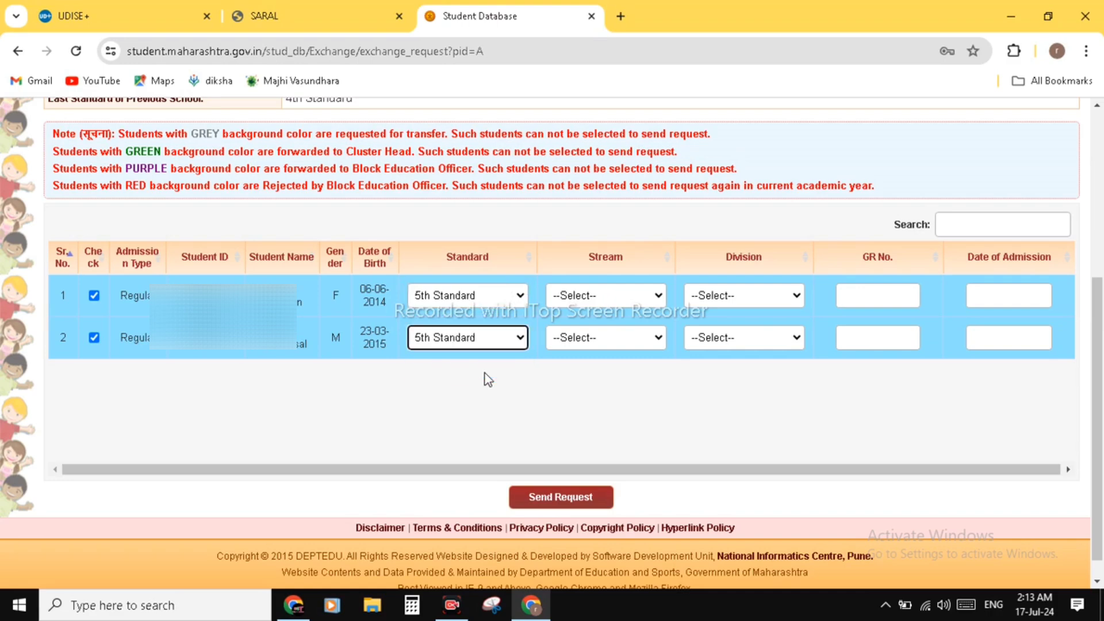
# Step: Set the stream to Not Applicable and the division to a - Urdu (Aided) for both students
pyautogui.click(619, 297)
pyautogui.click(601, 331)
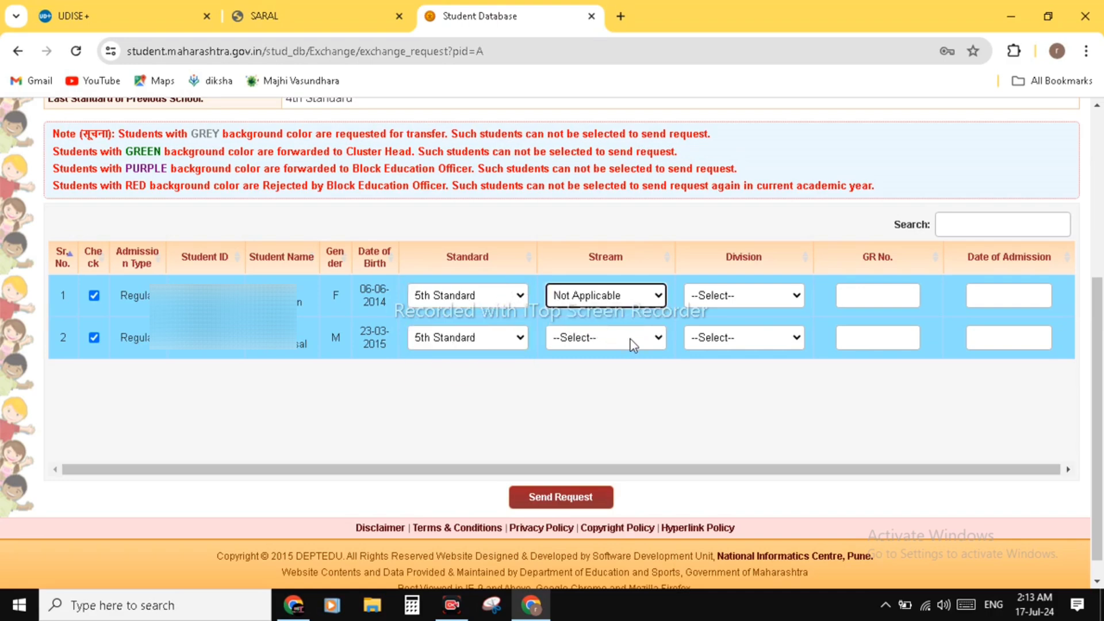
pyautogui.click(633, 342)
pyautogui.click(612, 372)
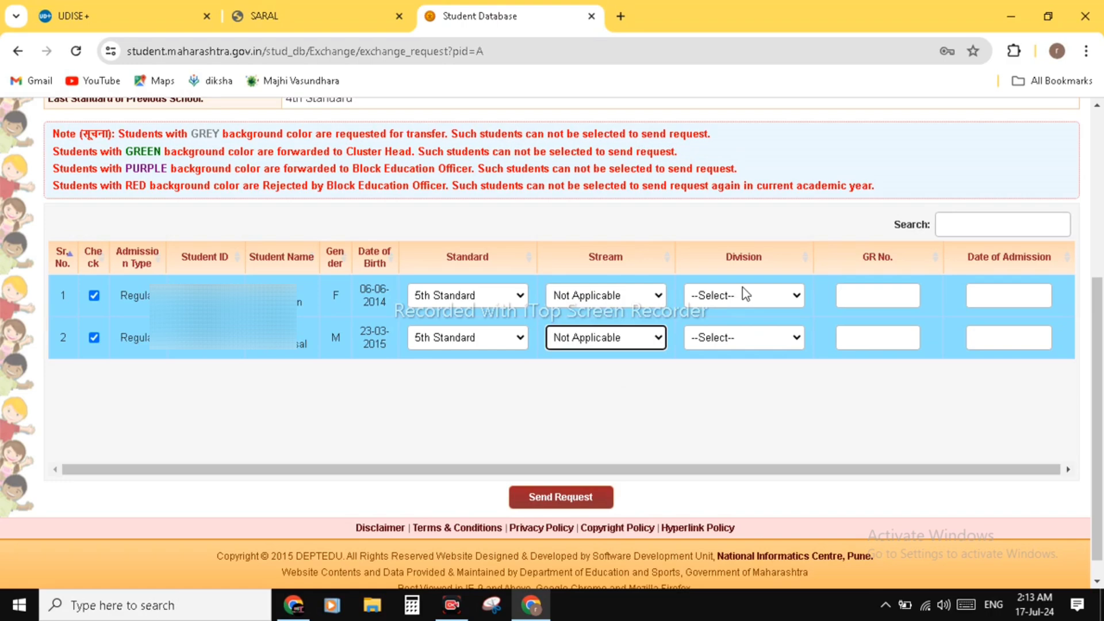
pyautogui.click(774, 295)
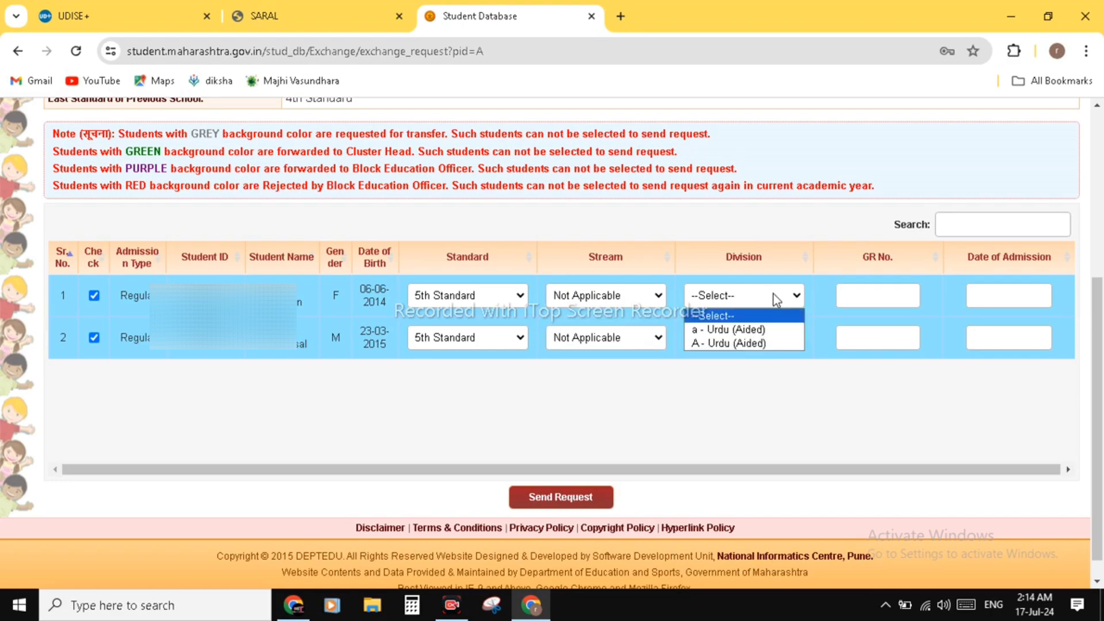
pyautogui.click(768, 330)
pyautogui.click(781, 339)
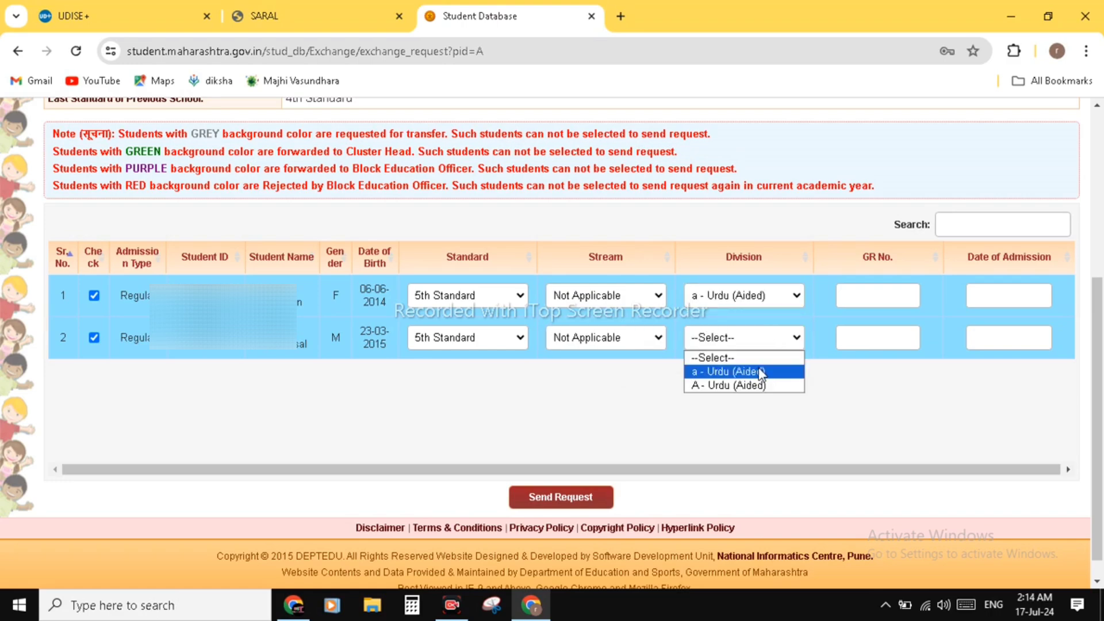
pyautogui.click(761, 372)
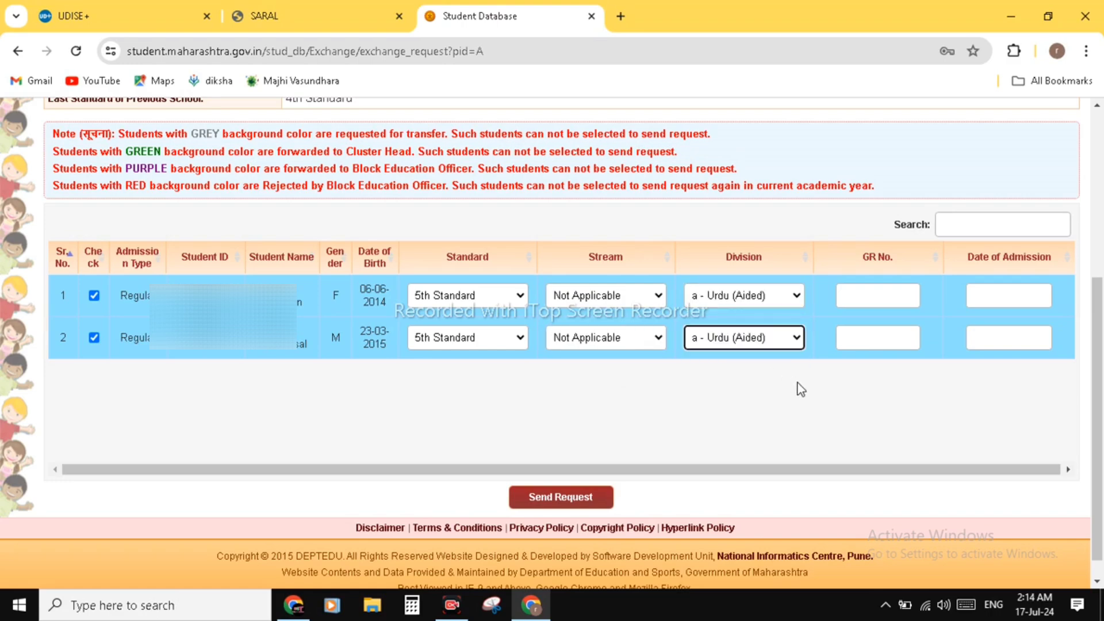
# Step: Enter each student's GR number and the admission date 15-06-2024, and send the attach request with confirmation
pyautogui.click(892, 294)
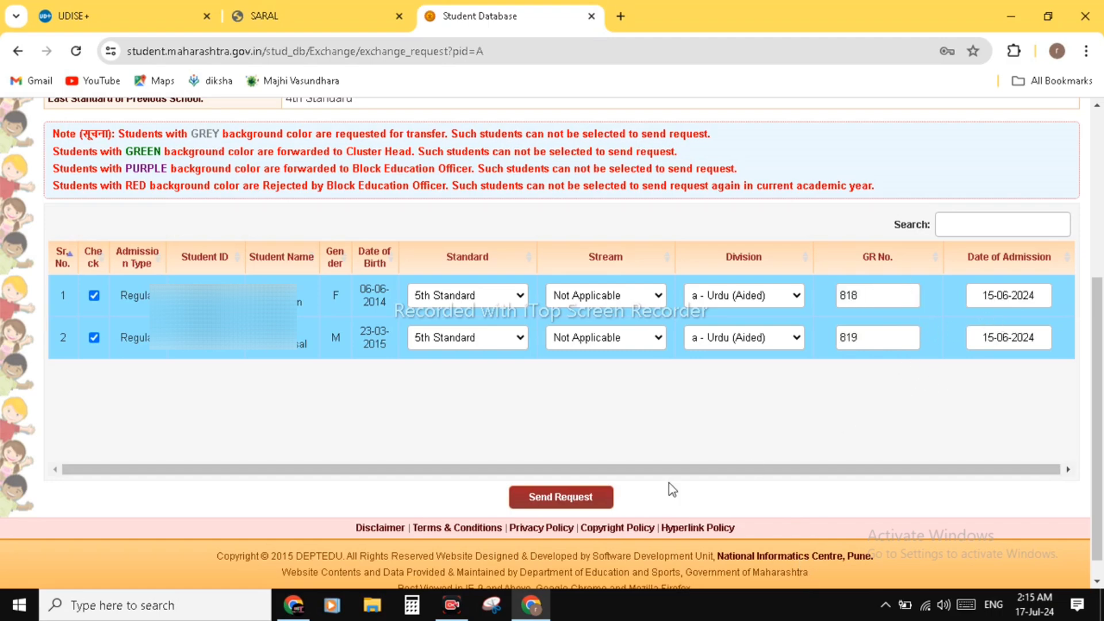
pyautogui.click(581, 501)
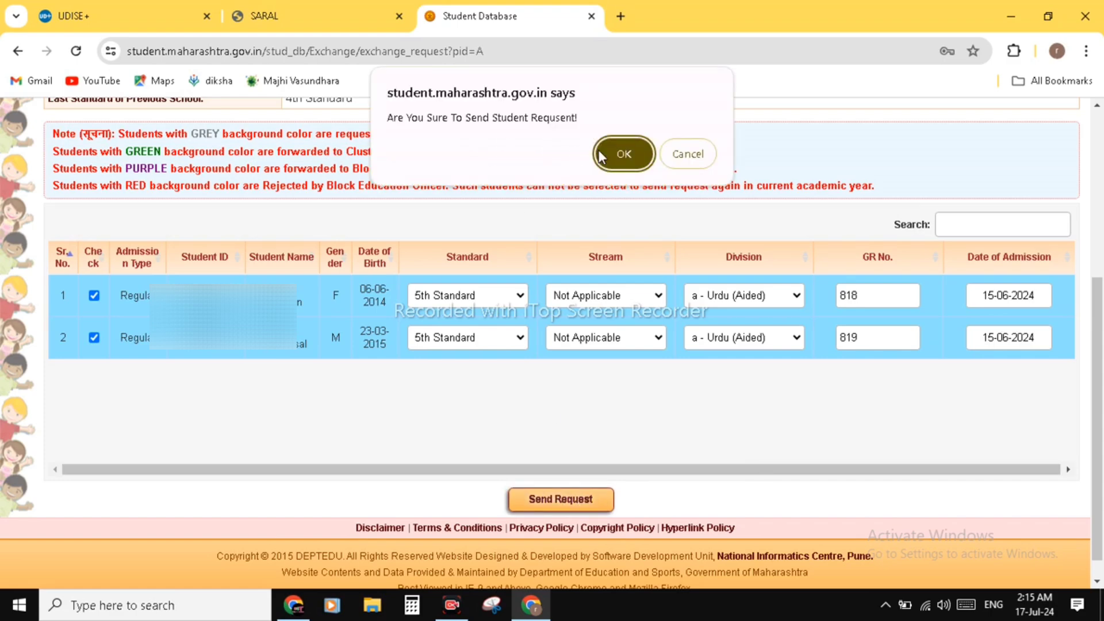
pyautogui.click(633, 154)
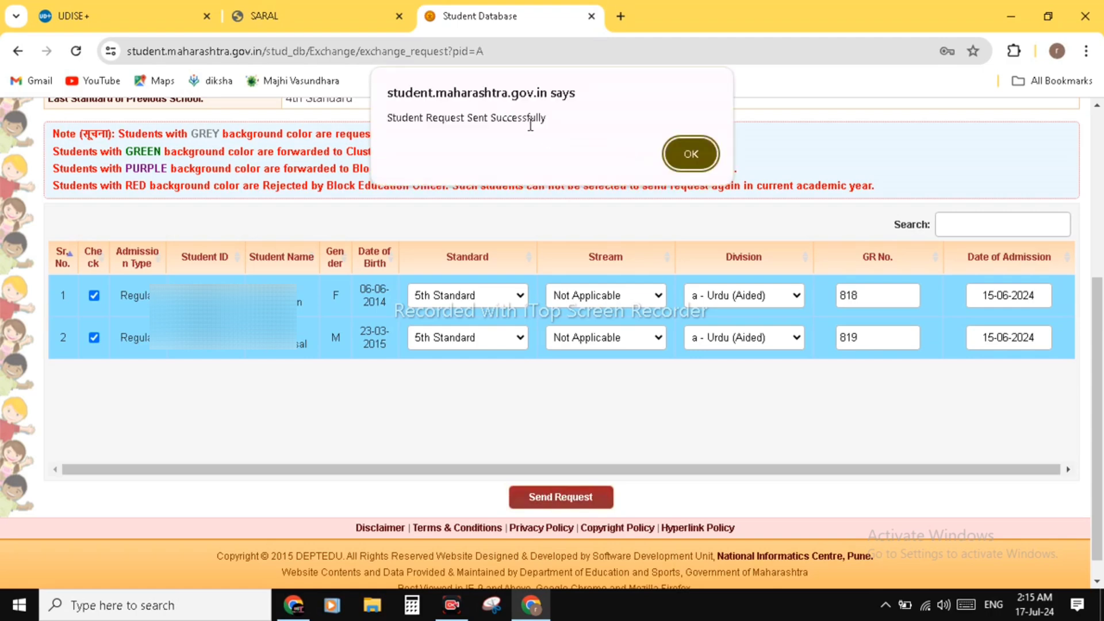
# Step: Dismiss the sent-request message and review the refreshed student list for the previous school
pyautogui.click(680, 155)
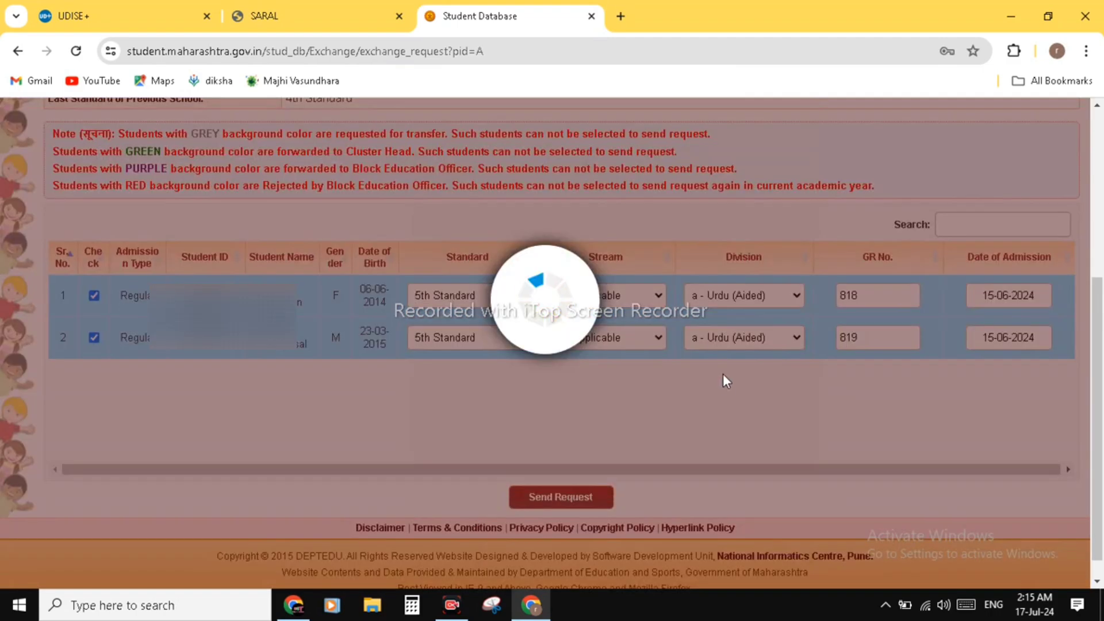
pyautogui.scroll(-2, 727, 381)
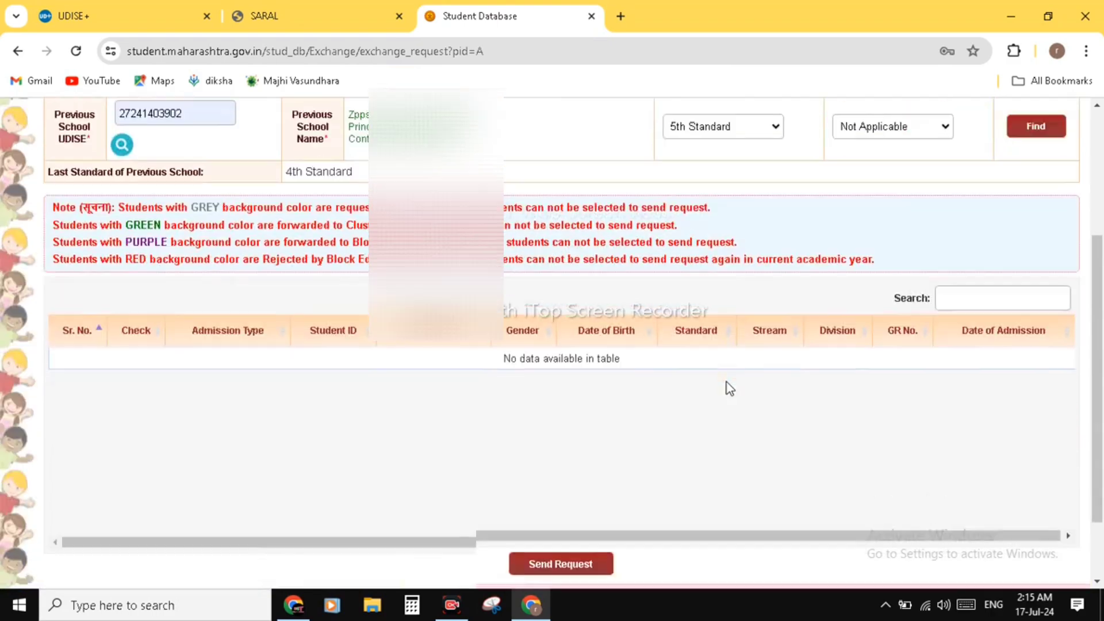
pyautogui.scroll(1, 726, 382)
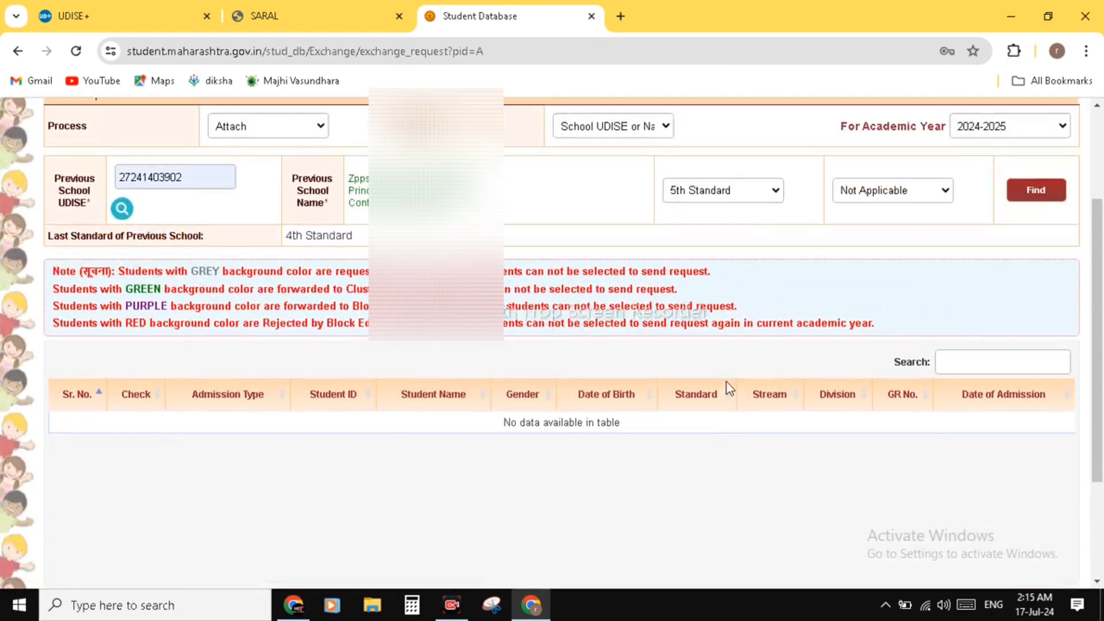
pyautogui.scroll(2, 726, 382)
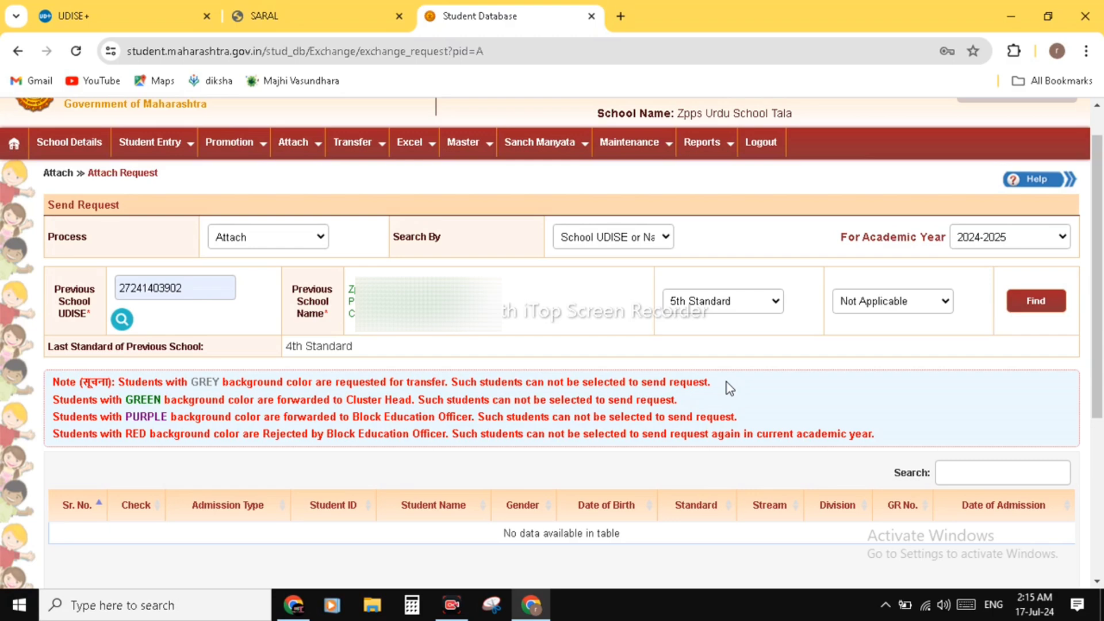
# Step: Open the Attach Approval list and check the requested school code of both students' requests
pyautogui.moveTo(354, 156)
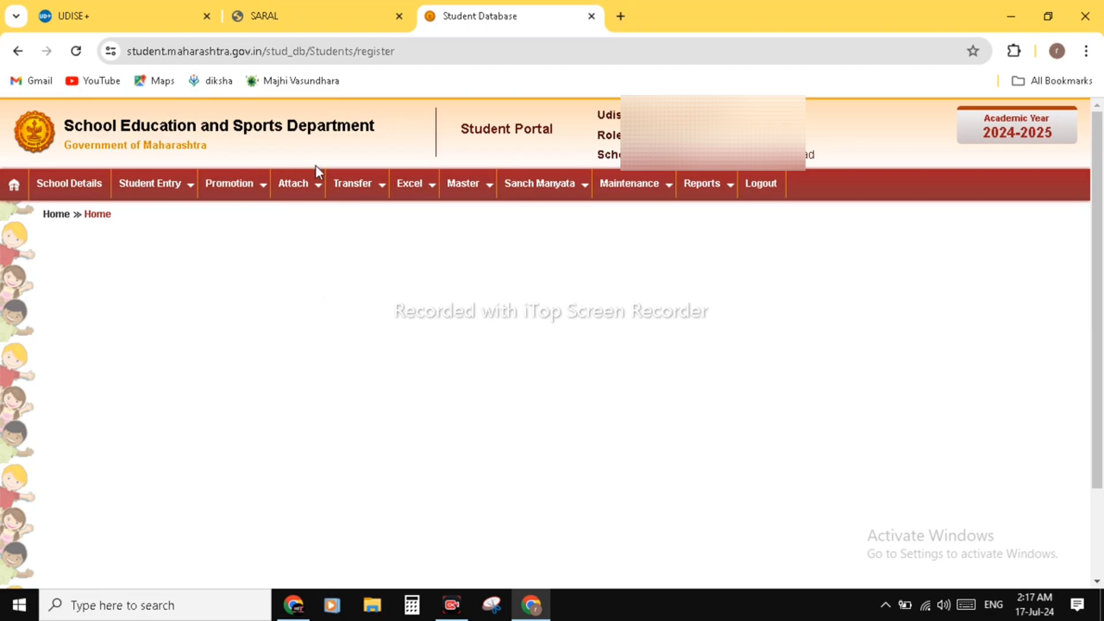
pyautogui.click(316, 184)
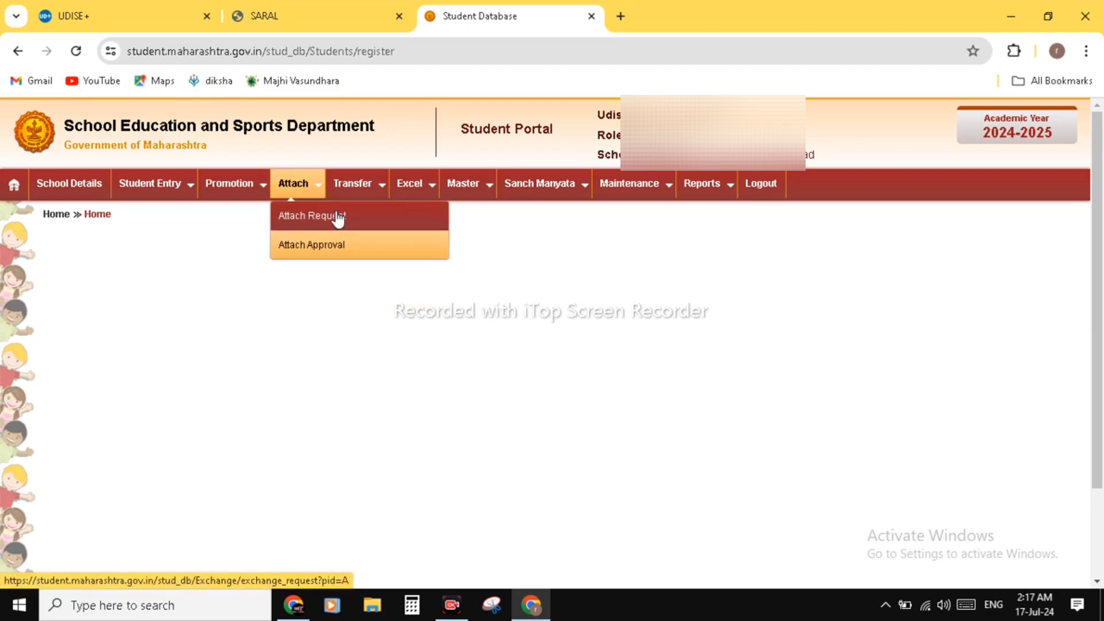
pyautogui.click(352, 191)
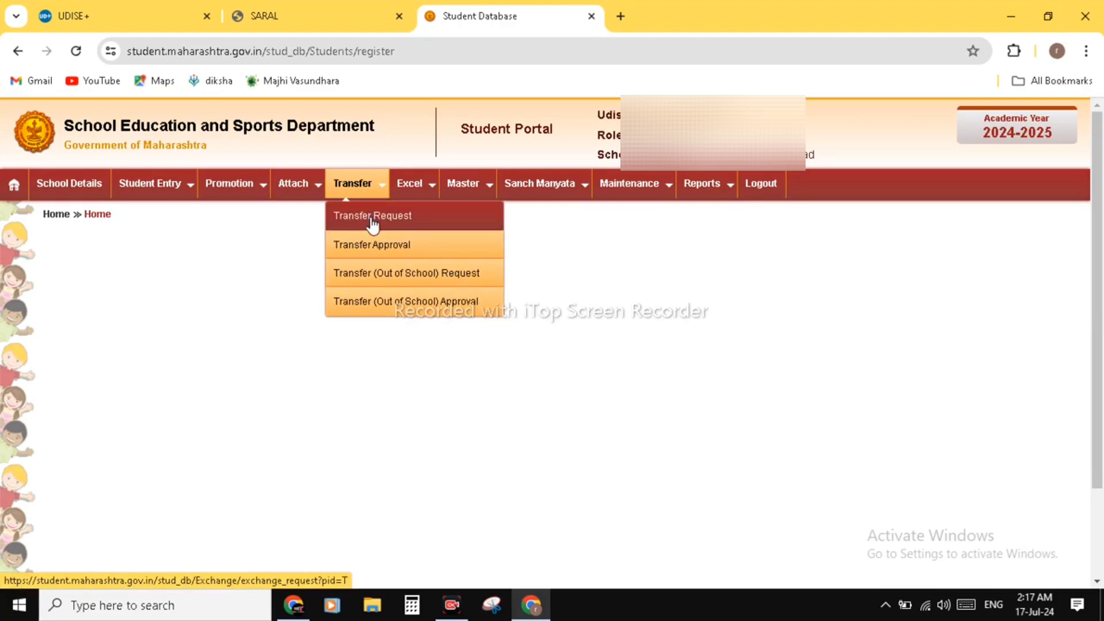
pyautogui.click(311, 190)
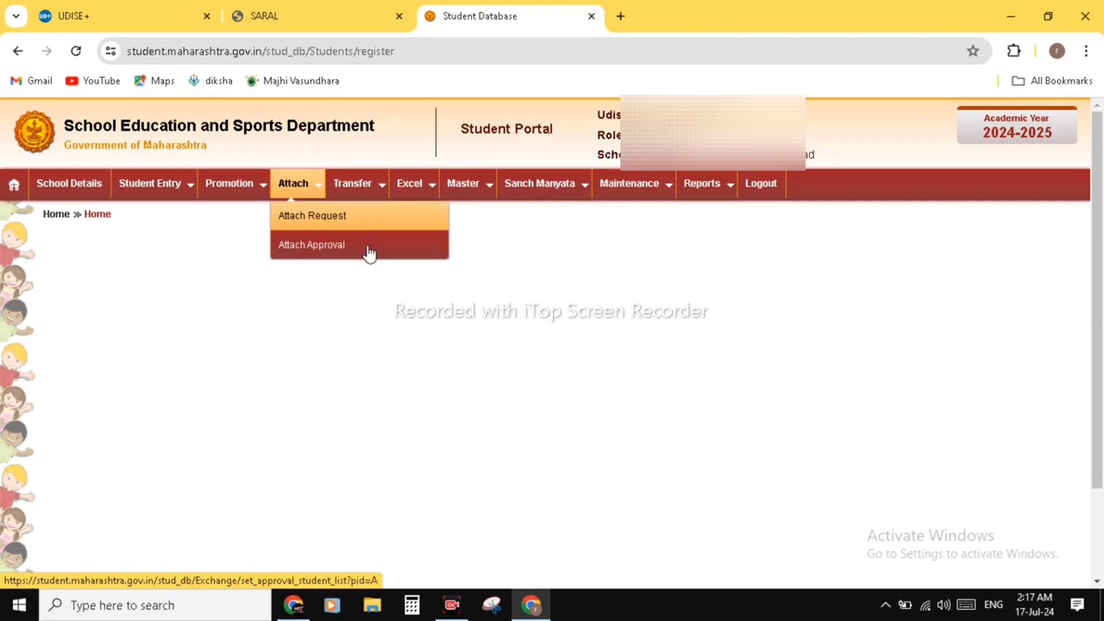
pyautogui.click(338, 253)
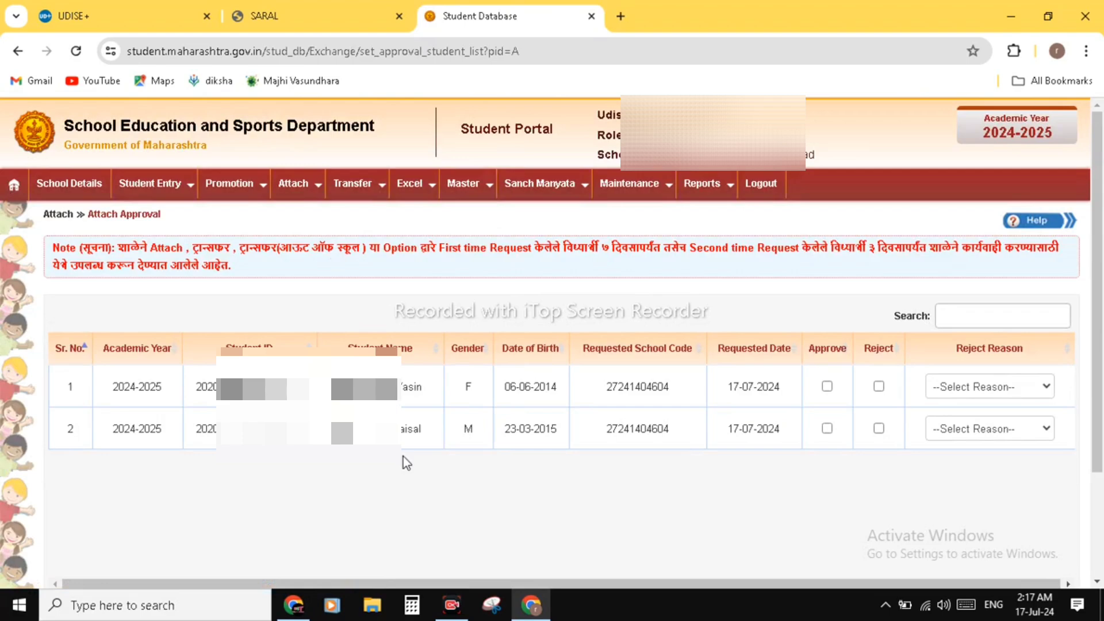
pyautogui.scroll(-1, 403, 457)
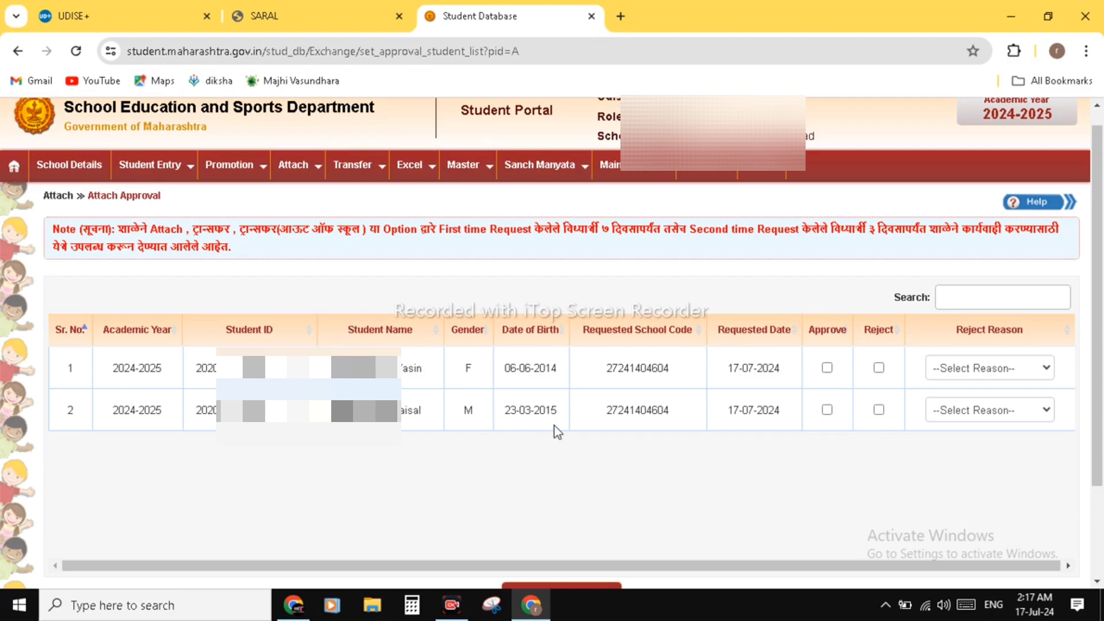
pyautogui.moveTo(690, 405)
pyautogui.moveTo(606, 368); pyautogui.dragTo(681, 380)
pyautogui.click(678, 421)
# Step: Mark the first student's request for rejection, look through the available reject reasons, and clear the rejection mark
pyautogui.click(879, 368)
pyautogui.click(1016, 370)
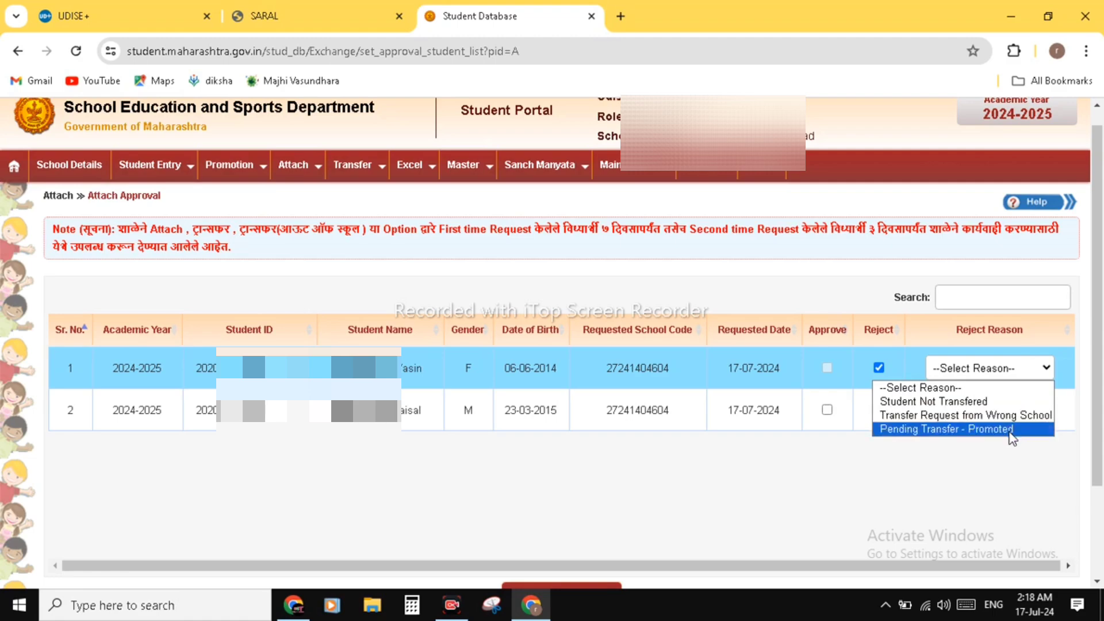
pyautogui.click(1000, 463)
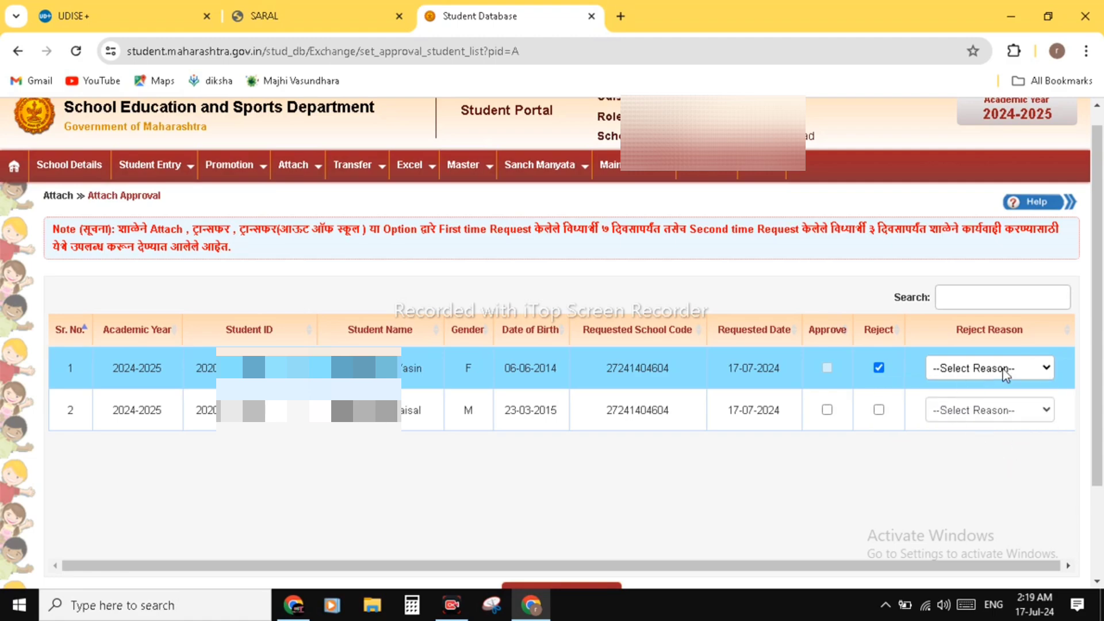
pyautogui.click(879, 368)
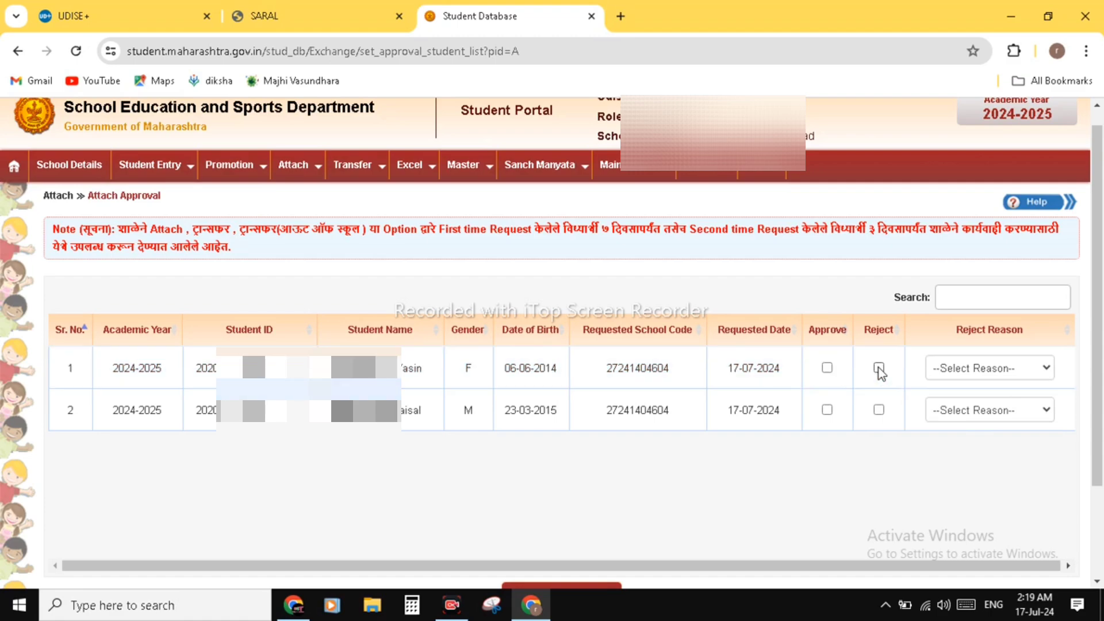
# Step: Mark both students' attach requests as approved and process them with confirmation
pyautogui.click(827, 368)
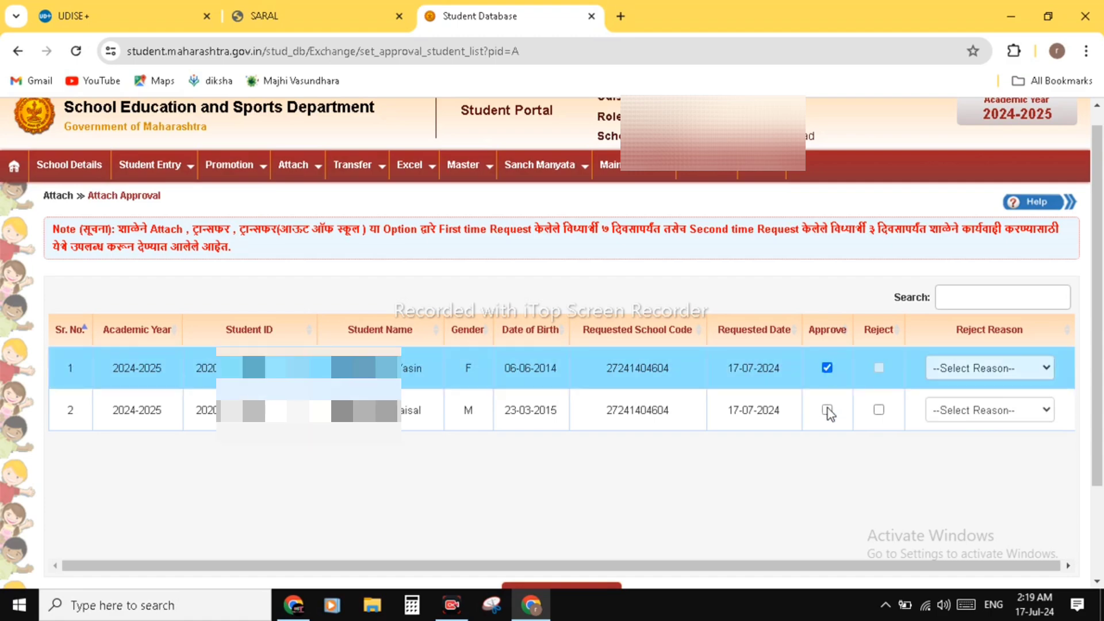
pyautogui.click(827, 410)
pyautogui.scroll(-2, 723, 456)
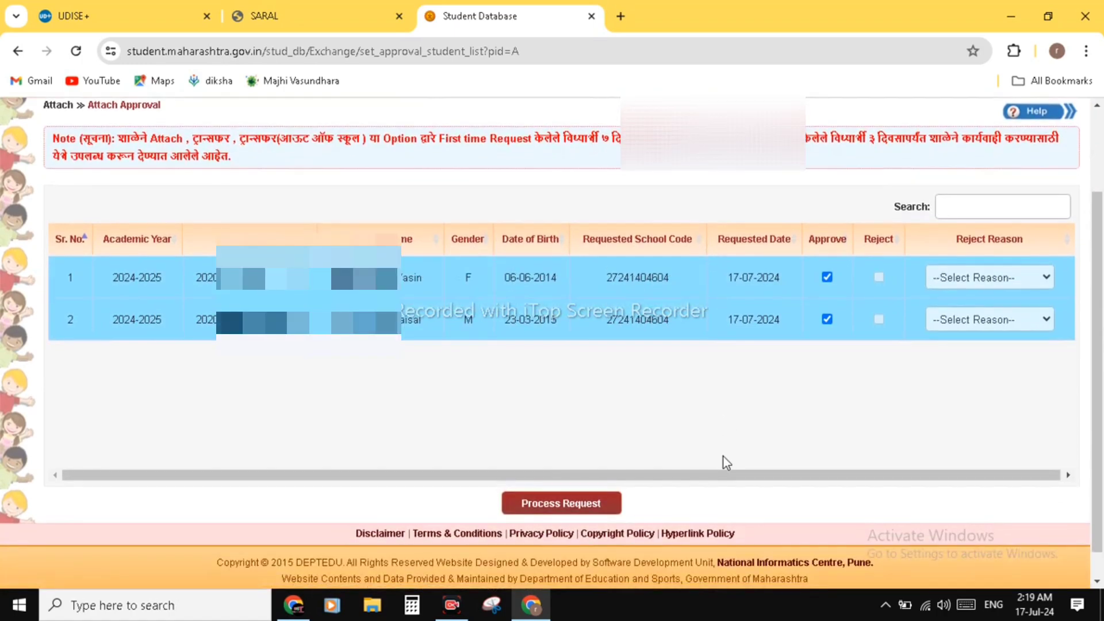
pyautogui.scroll(-1, 707, 384)
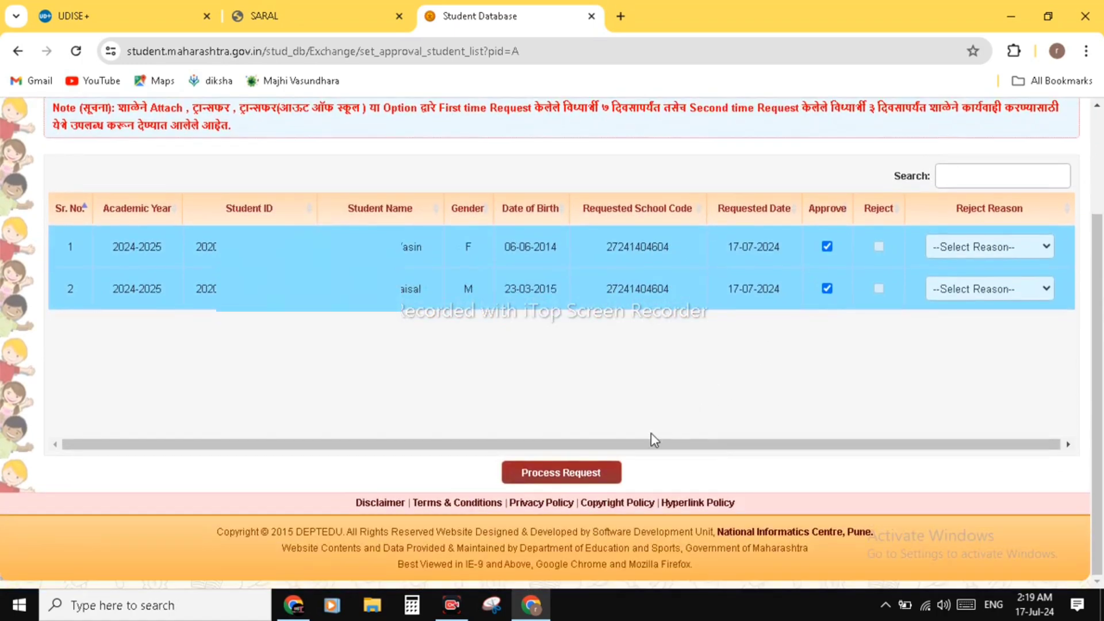
pyautogui.click(561, 473)
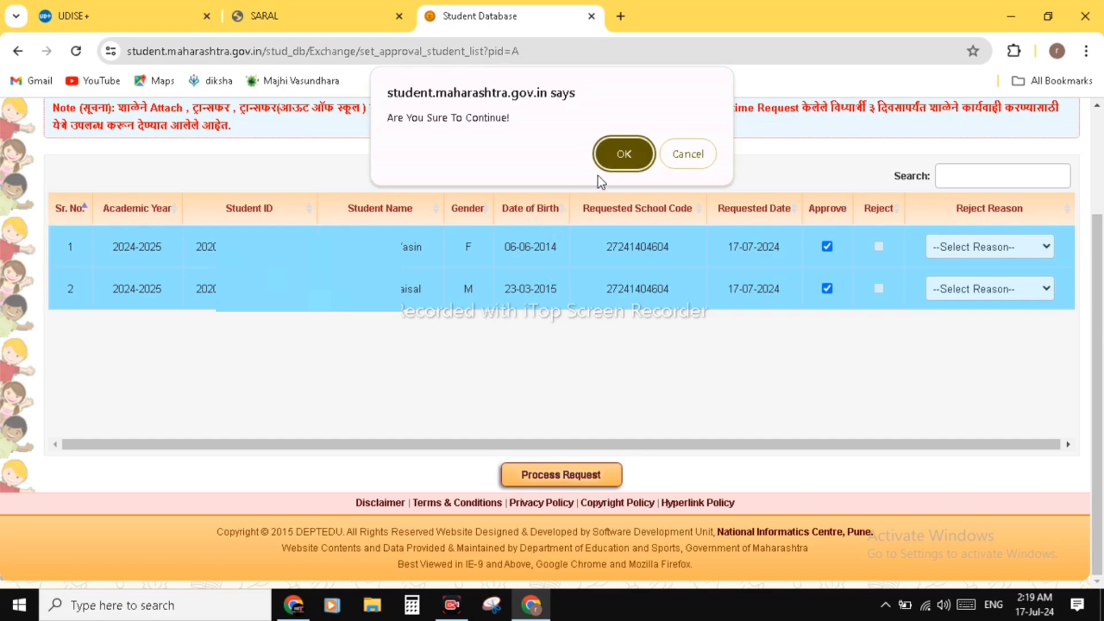
pyautogui.click(621, 156)
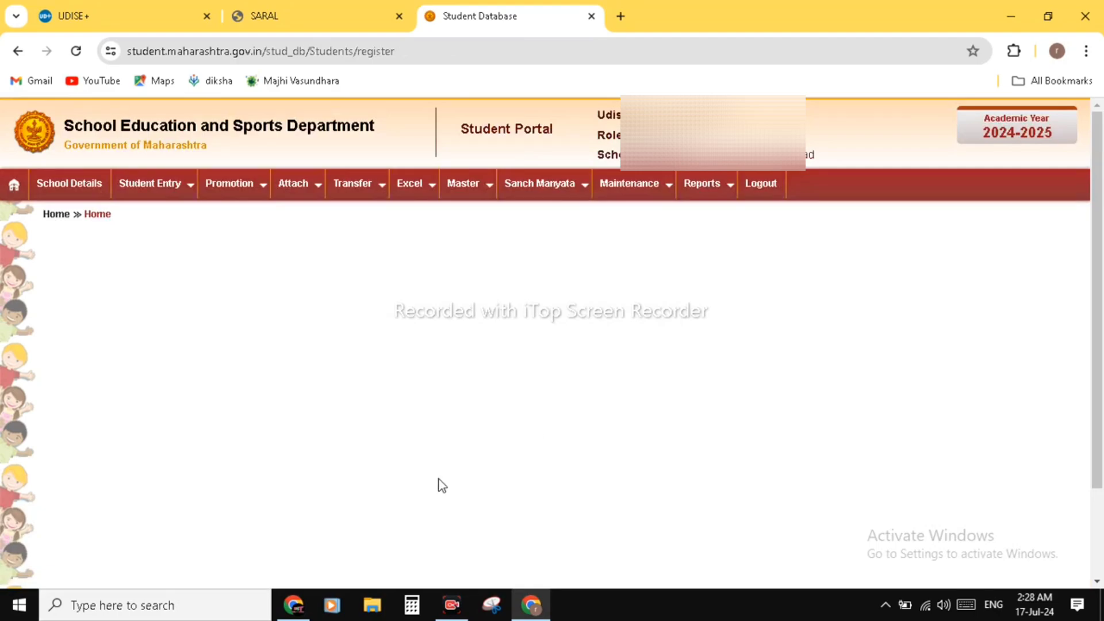
# Step: Switch to YouTube and look through the videos in the Saral Portal playlist
pyautogui.click(294, 603)
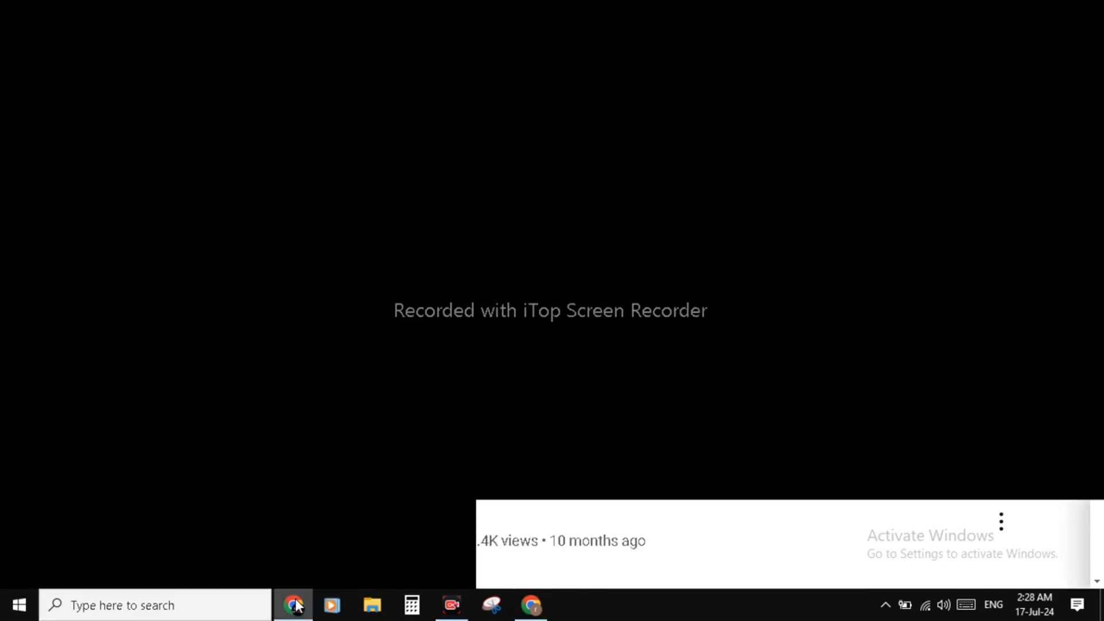
pyautogui.scroll(3, 546, 359)
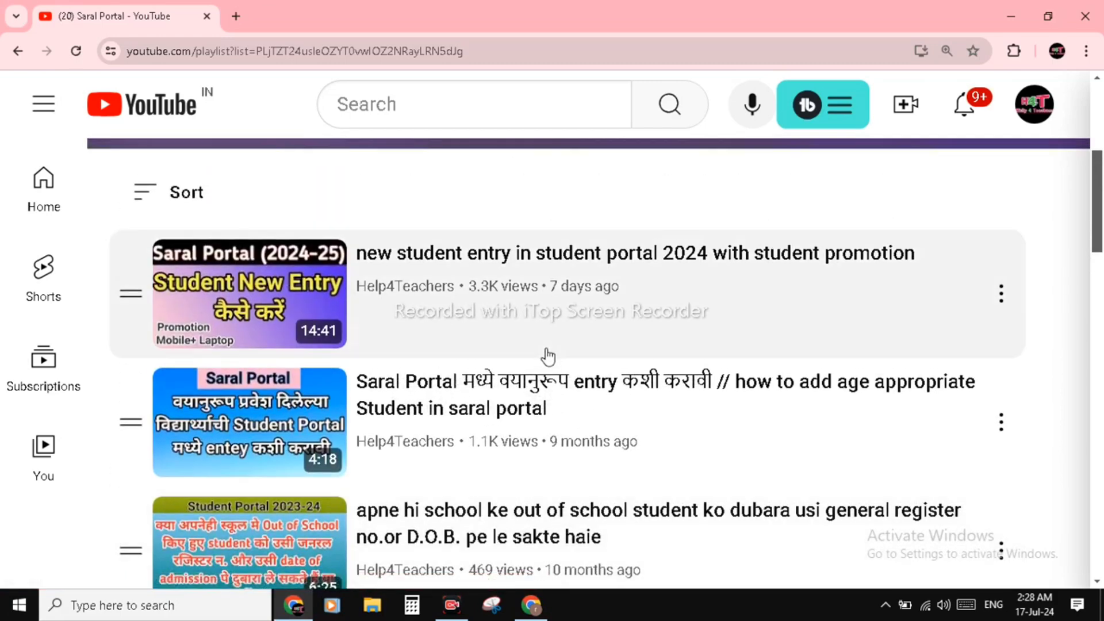
pyautogui.scroll(-1, 547, 357)
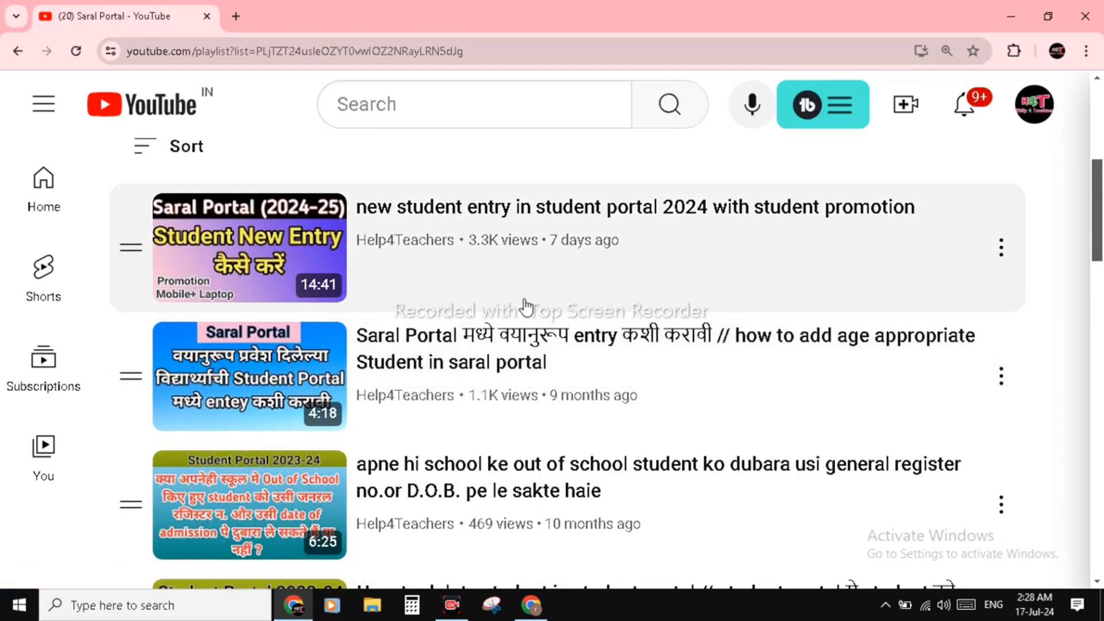
pyautogui.scroll(-4, 526, 305)
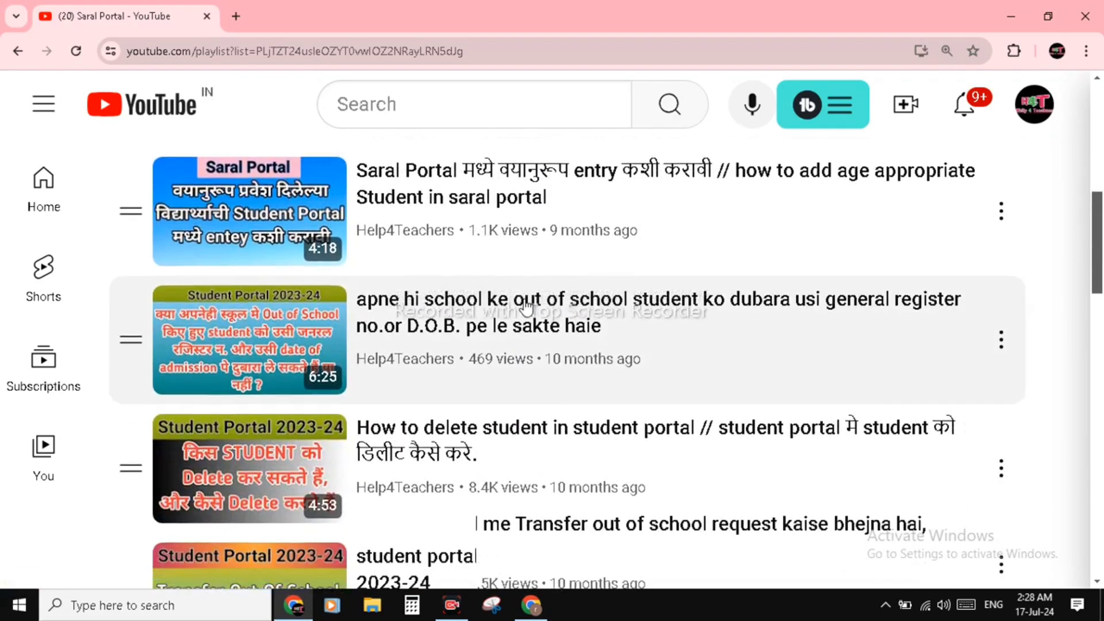
pyautogui.scroll(-1, 526, 304)
pyautogui.scroll(3, 509, 282)
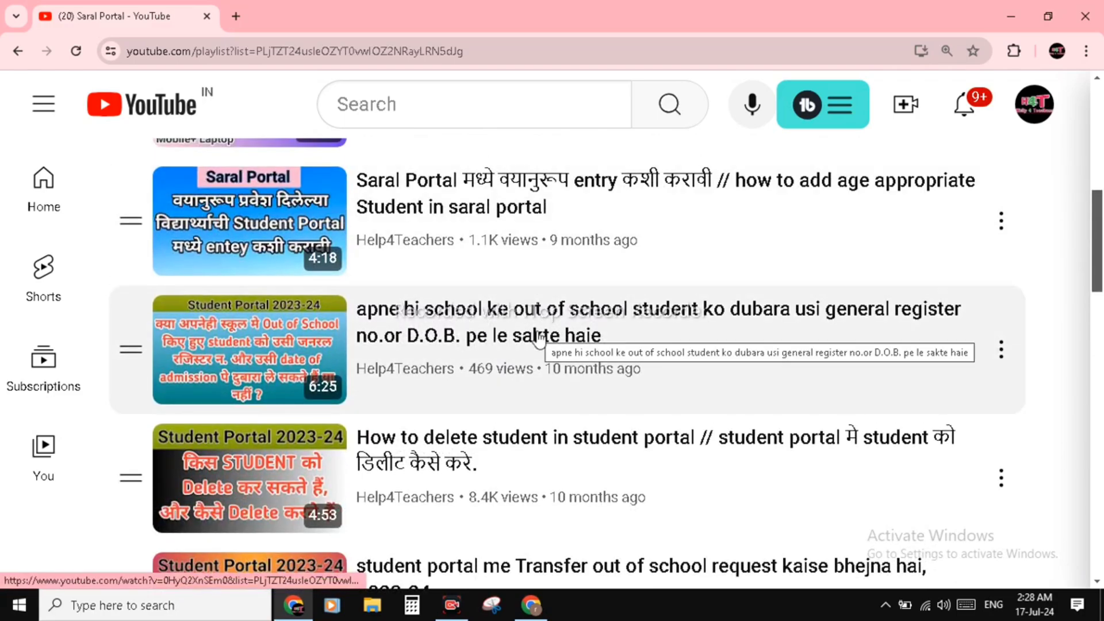
pyautogui.scroll(-1, 538, 339)
pyautogui.scroll(-8, 539, 341)
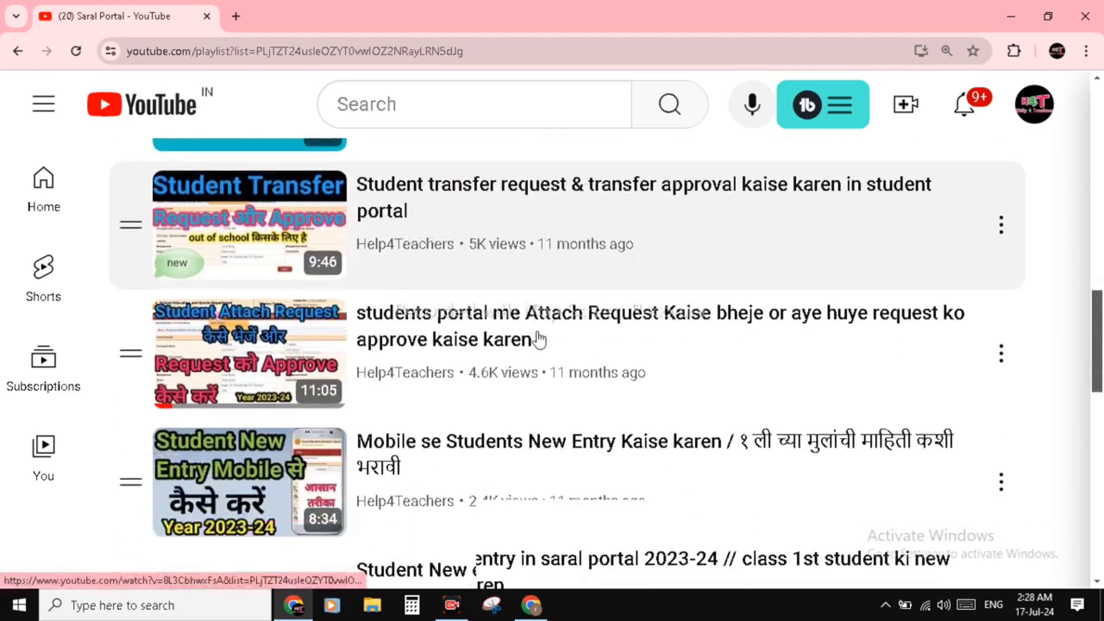
pyautogui.scroll(-3, 538, 340)
pyautogui.scroll(-3, 538, 340)
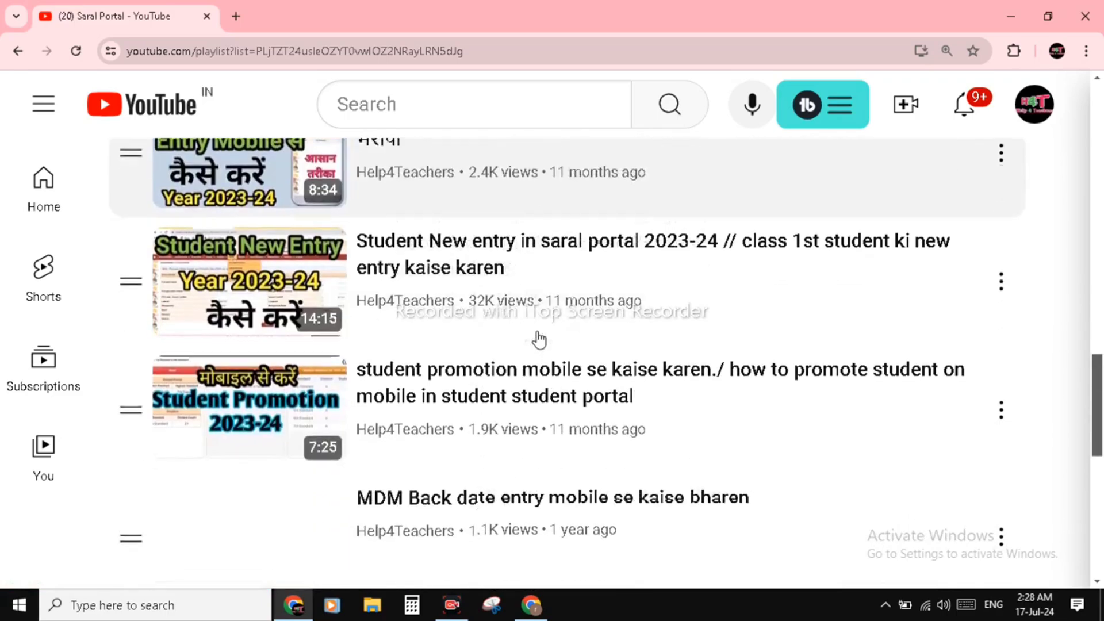
pyautogui.scroll(3, 538, 340)
pyautogui.scroll(8, 539, 341)
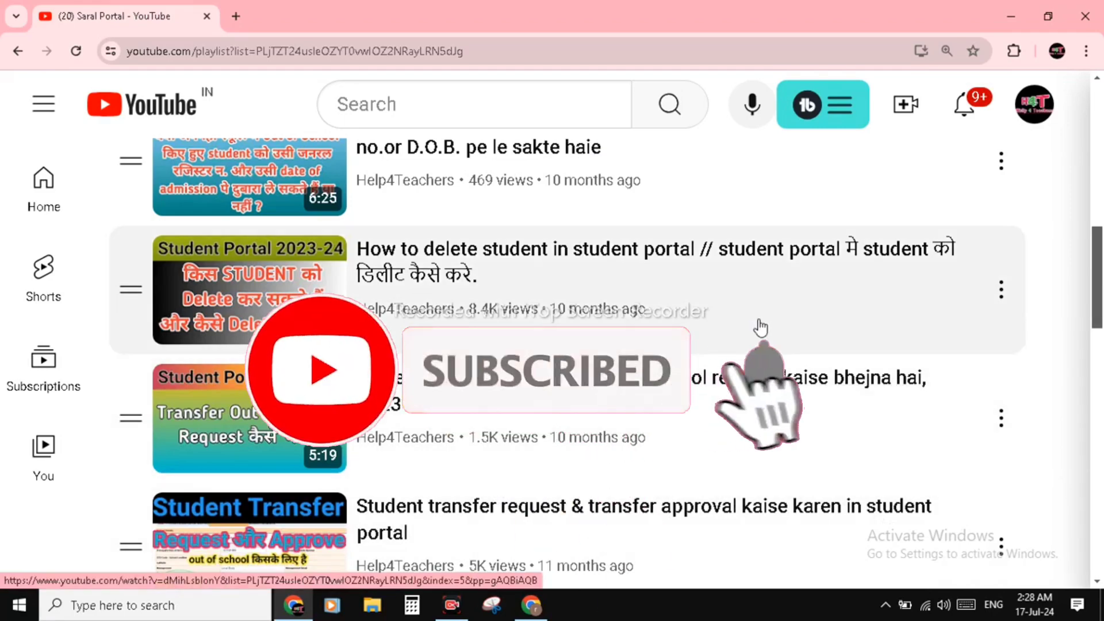
pyautogui.scroll(1, 759, 320)
pyautogui.scroll(7, 758, 320)
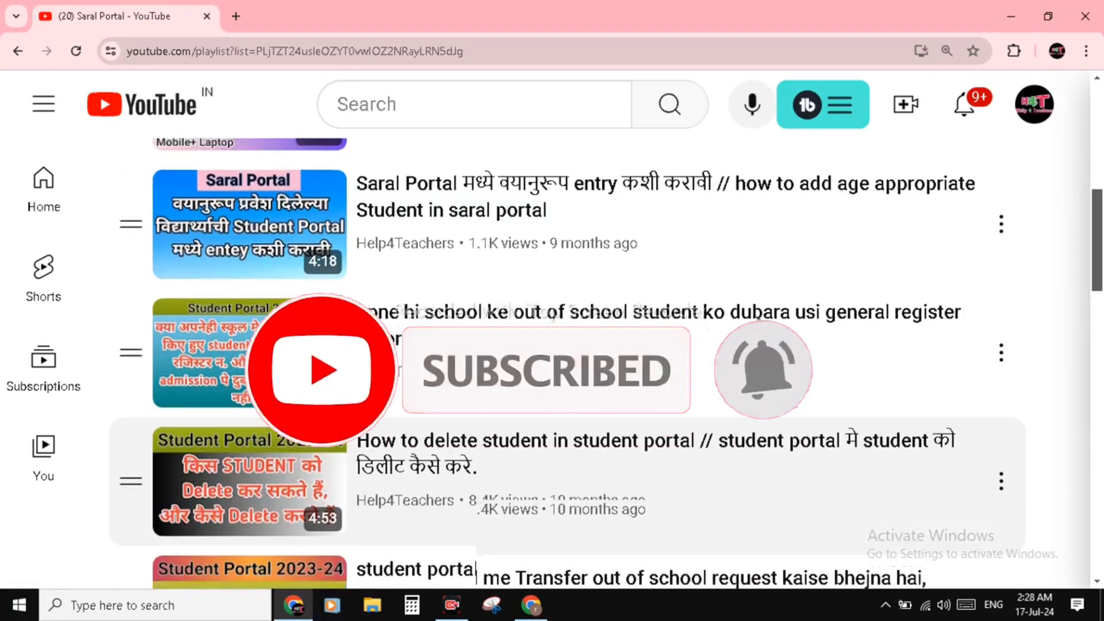
pyautogui.scroll(5, 759, 320)
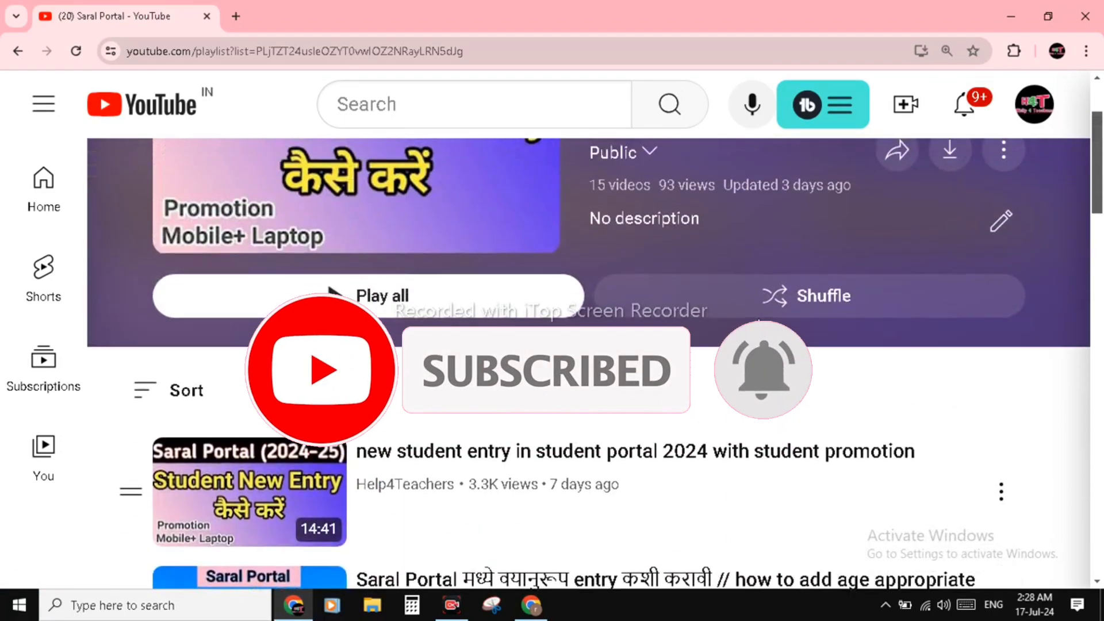